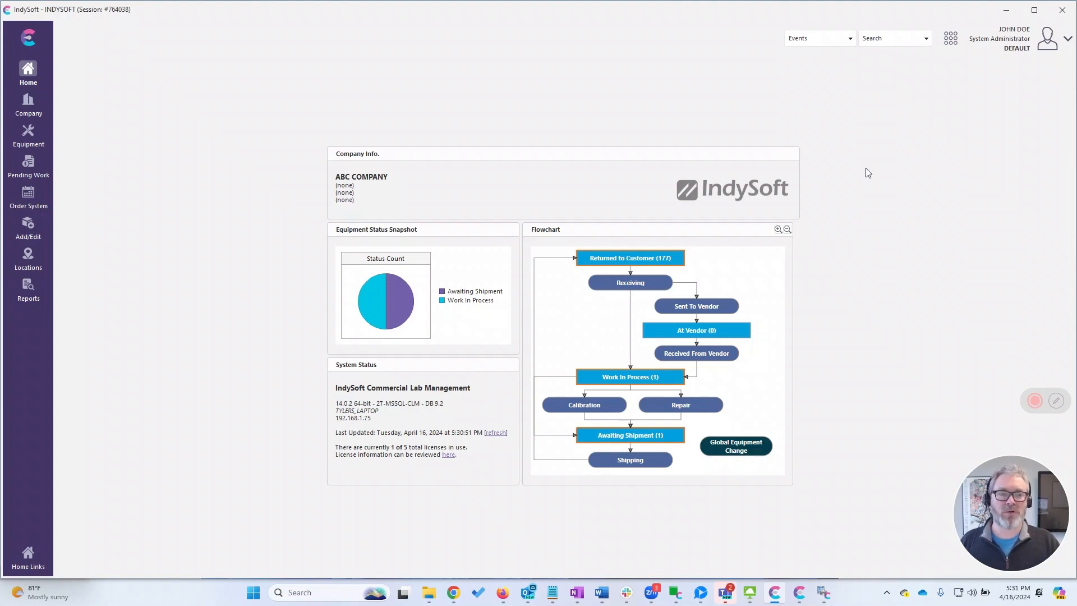
# Open the STANDARD work order report from PrintBuilder for editing in the report designer.
pyautogui.click(950, 38)
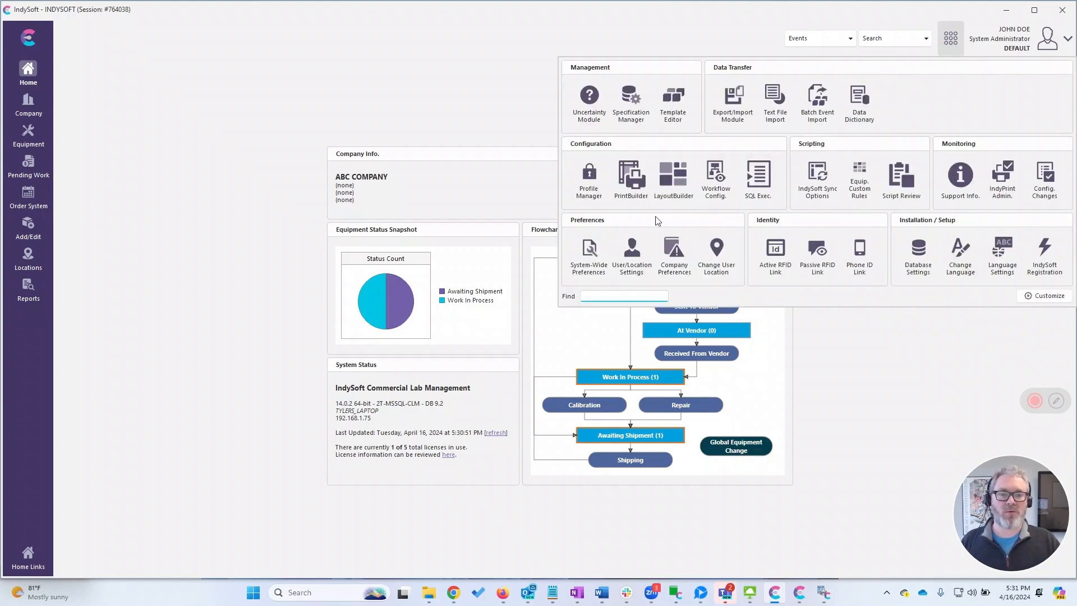
pyautogui.click(864, 373)
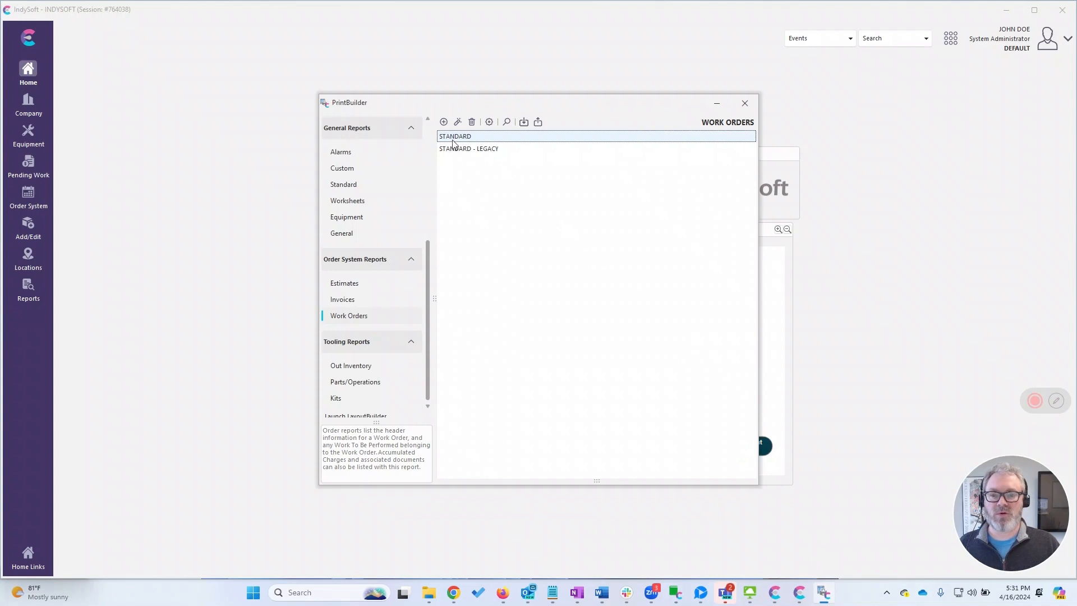
pyautogui.doubleClick(458, 138)
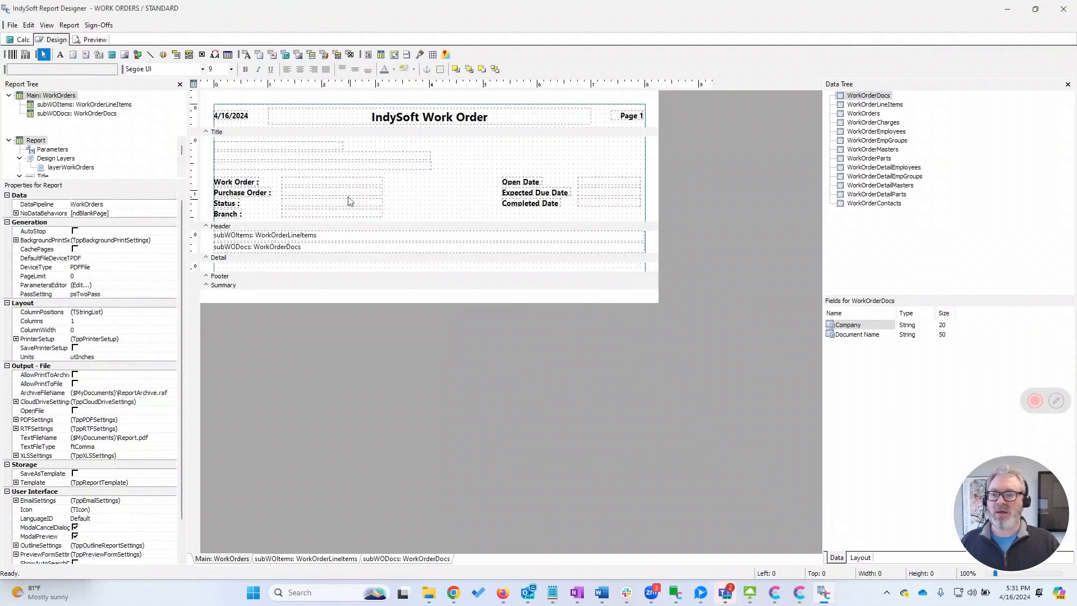
# Add a work order sign-off region to the report's summary band.
pyautogui.click(100, 25)
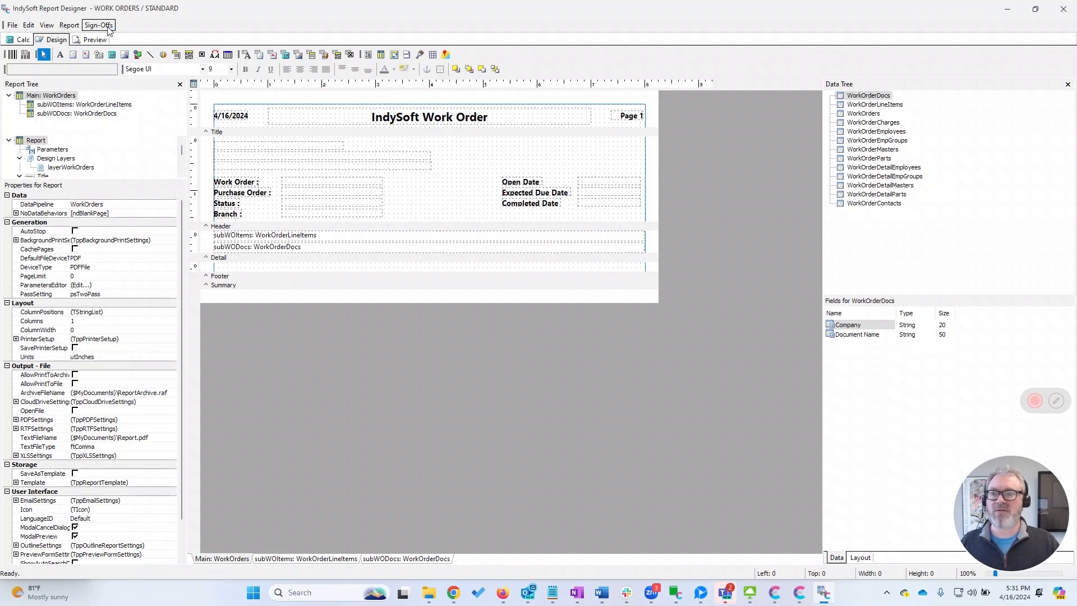
pyautogui.moveTo(108, 39)
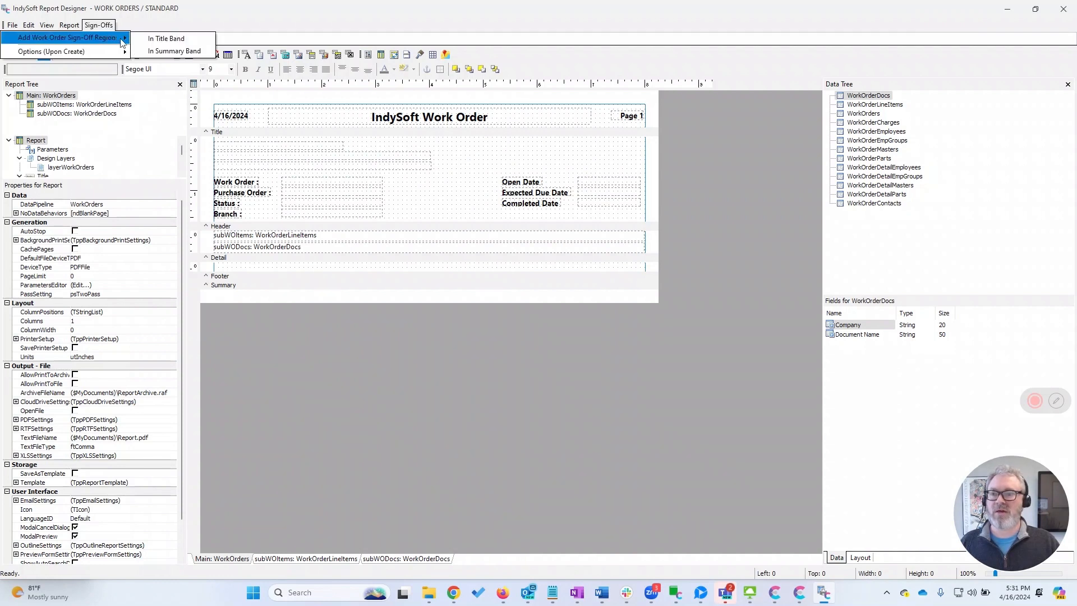
pyautogui.click(147, 53)
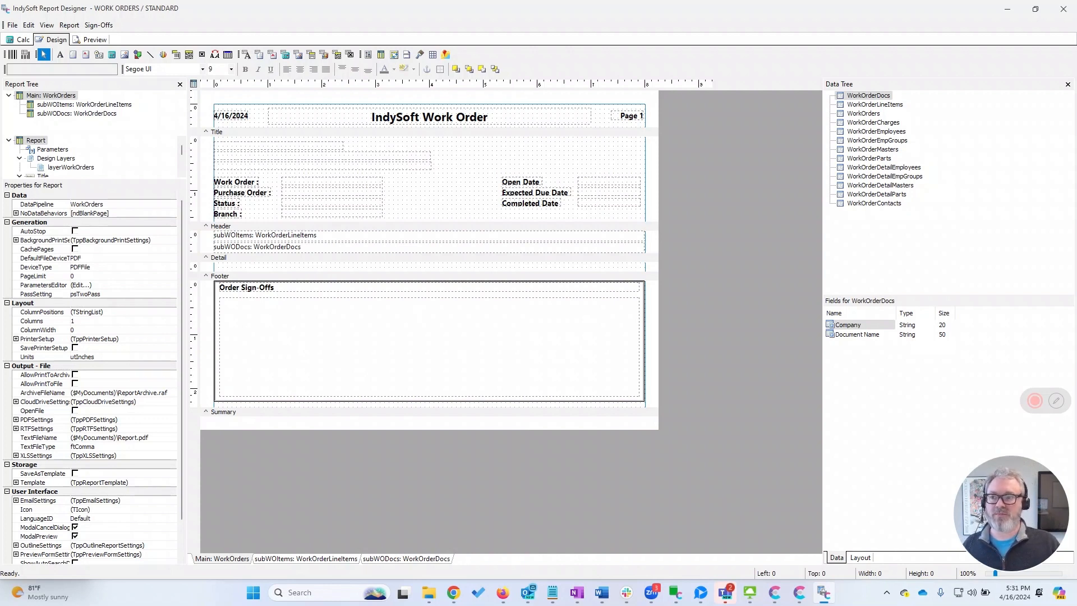
# Save the report with the check-in note "sd" and leave the report designer and PrintBuilder.
pyautogui.click(12, 25)
pyautogui.click(17, 33)
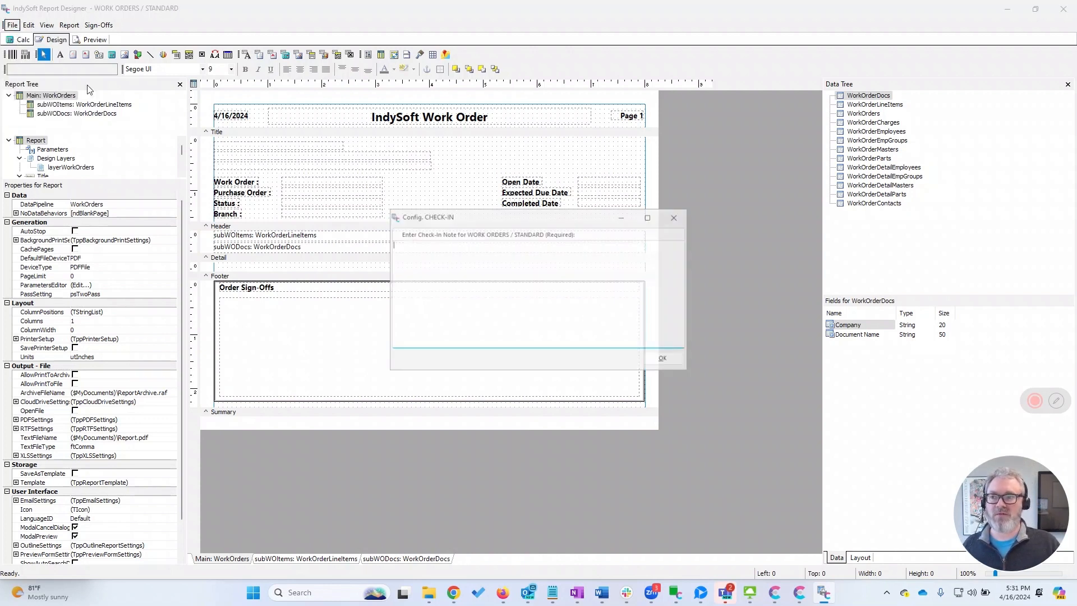
pyautogui.write('sd')
pyautogui.press('Tab')
pyautogui.press('Return')
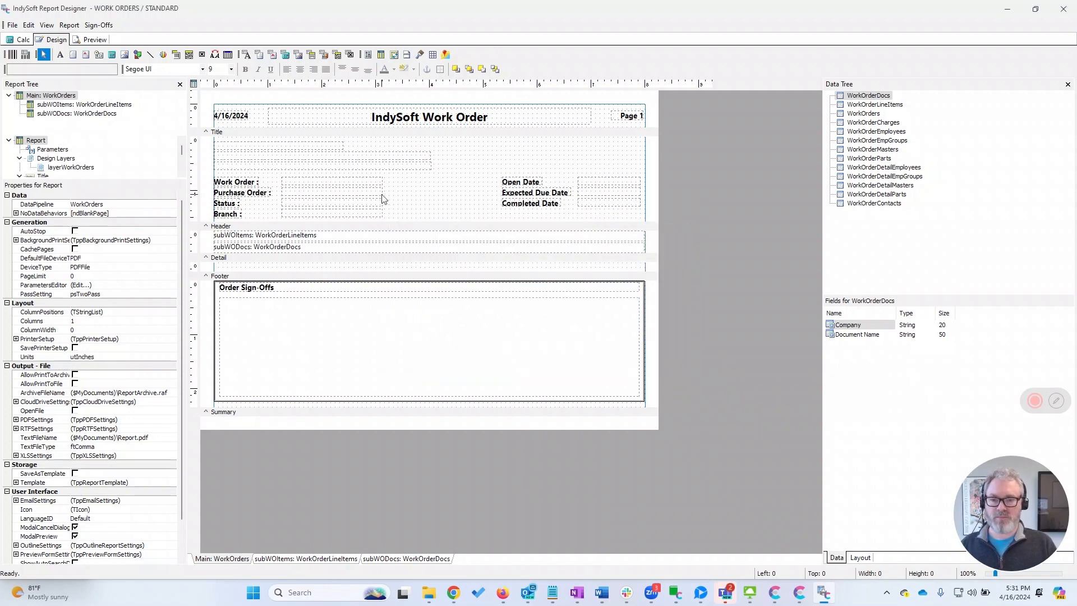
pyautogui.click(1063, 9)
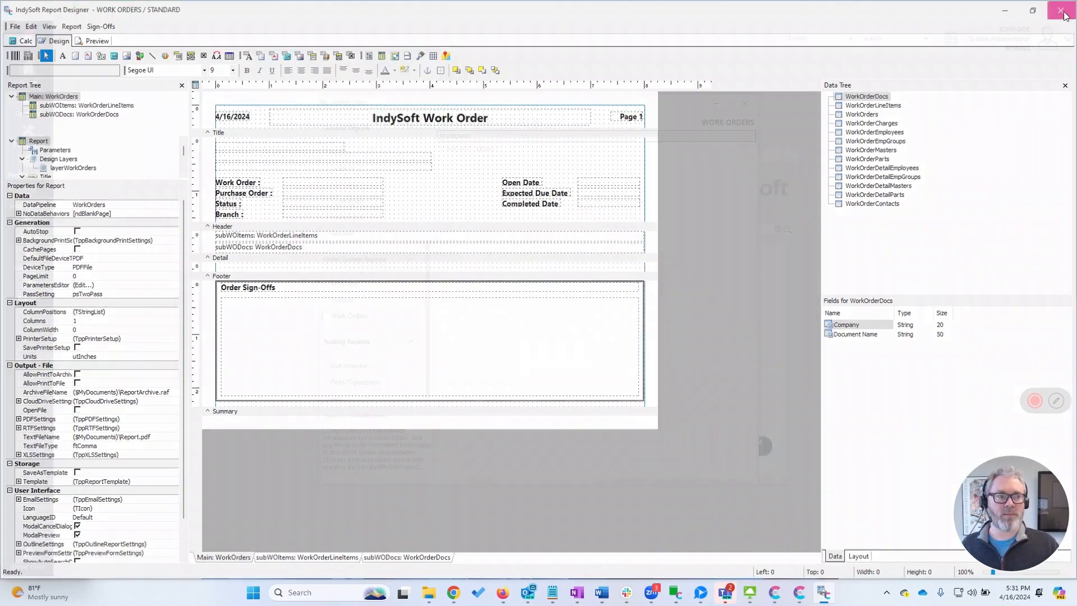
pyautogui.click(717, 106)
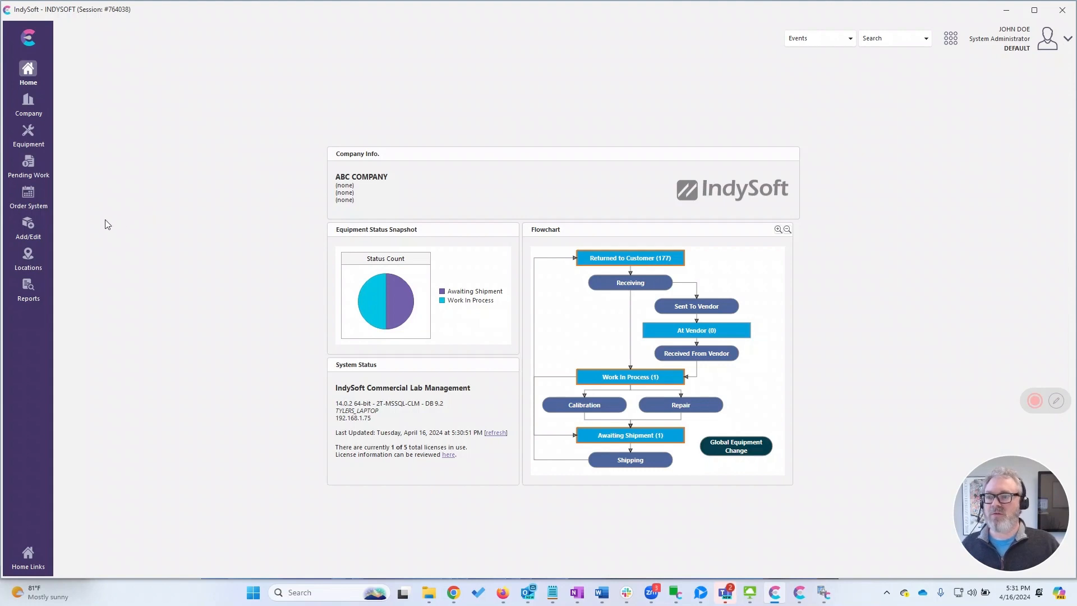
# Open the first listed employee's record and start creating an employee signature.
pyautogui.click(29, 226)
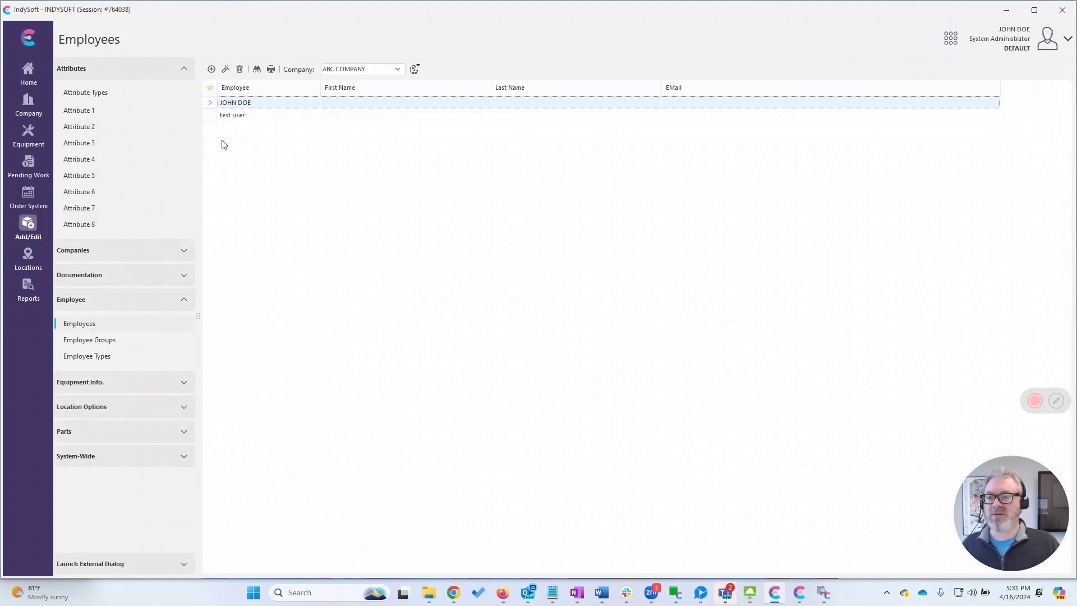
pyautogui.doubleClick(239, 102)
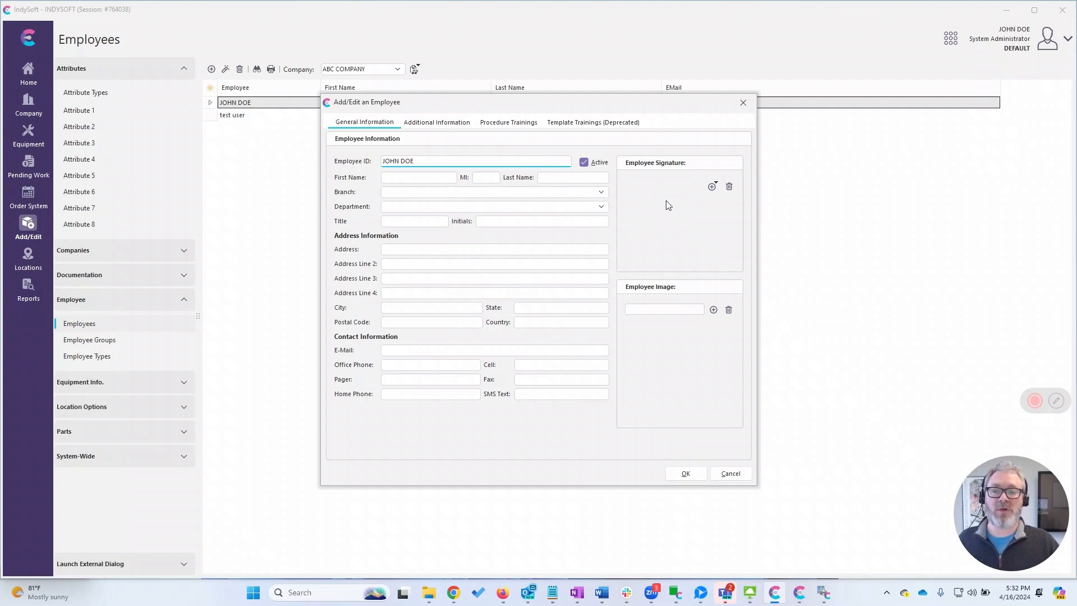
pyautogui.click(715, 187)
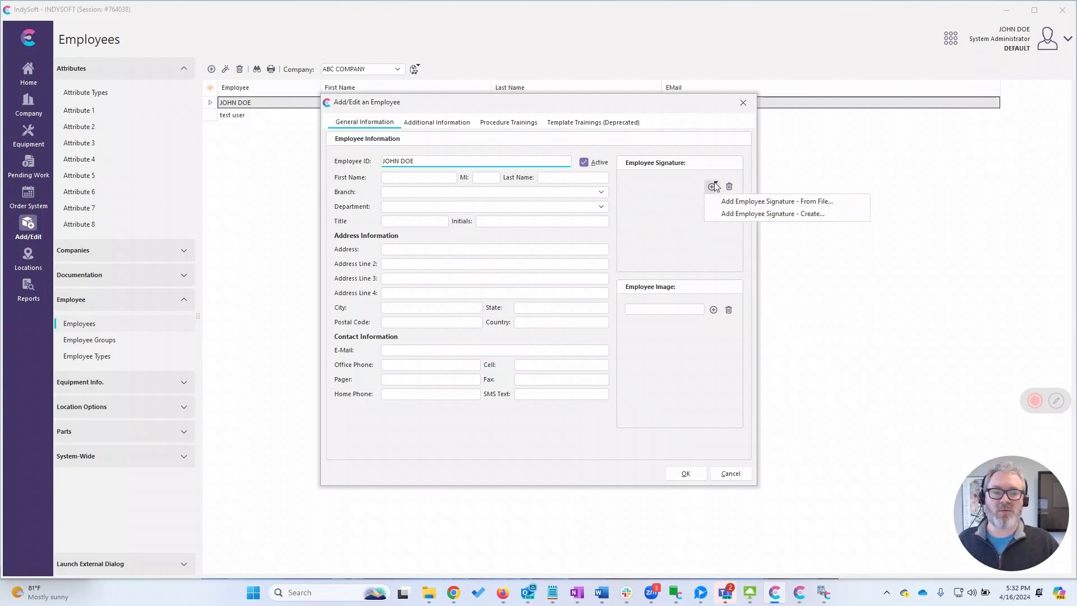
pyautogui.click(742, 219)
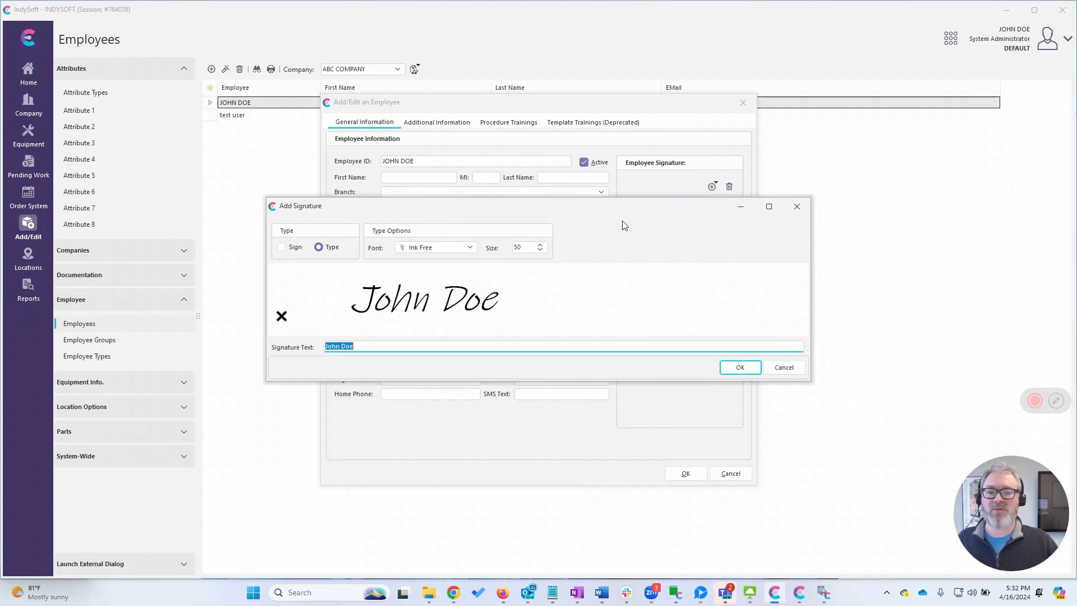
# Try a hand-drawn signature made of two crossing strokes and clear it.
pyautogui.click(281, 248)
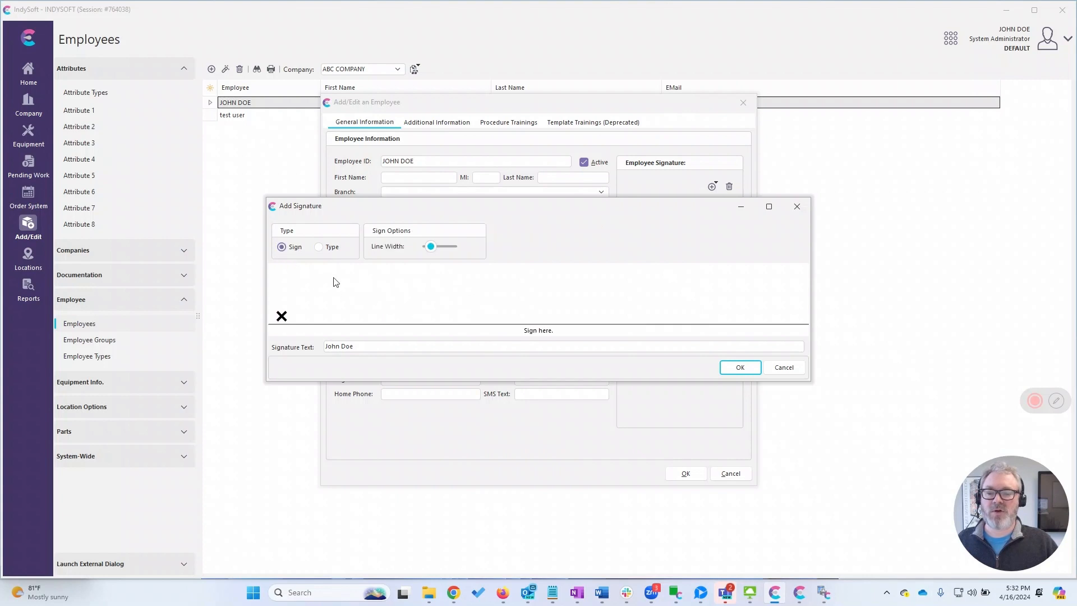
pyautogui.moveTo(331, 276); pyautogui.dragTo(430, 318)
pyautogui.moveTo(401, 279); pyautogui.dragTo(303, 319)
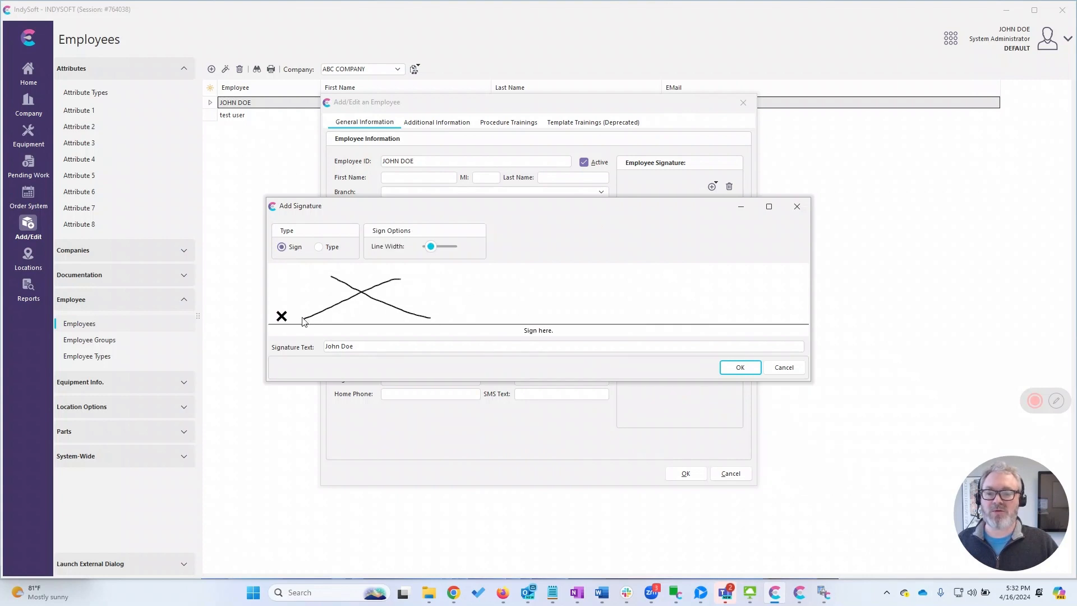
pyautogui.click(282, 317)
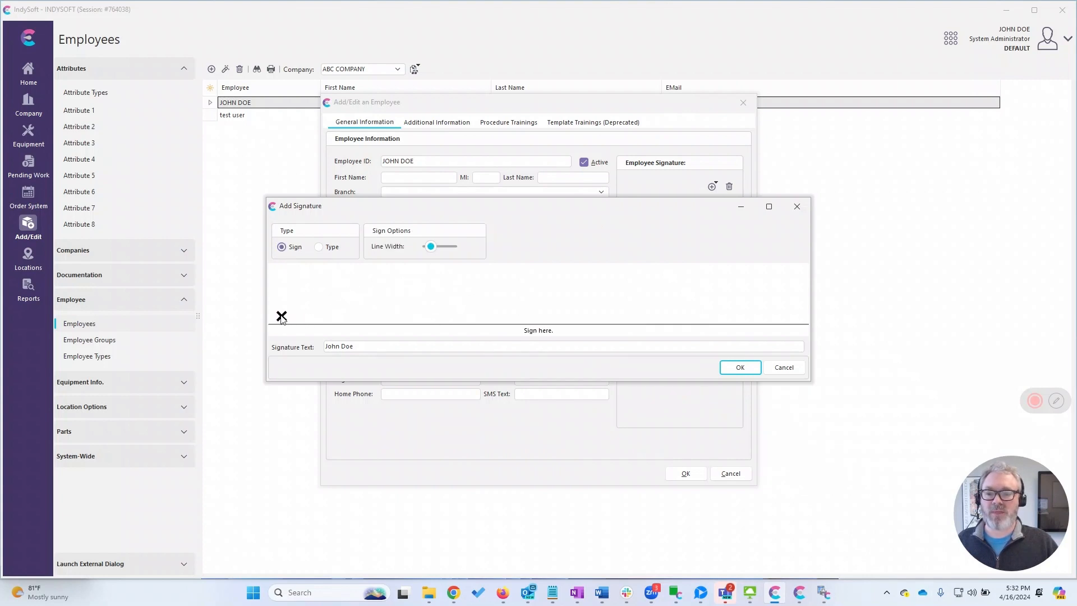
# Apply a typed signature of the employee's name in Ink Free at size 50 and save the employee record.
pyautogui.click(320, 247)
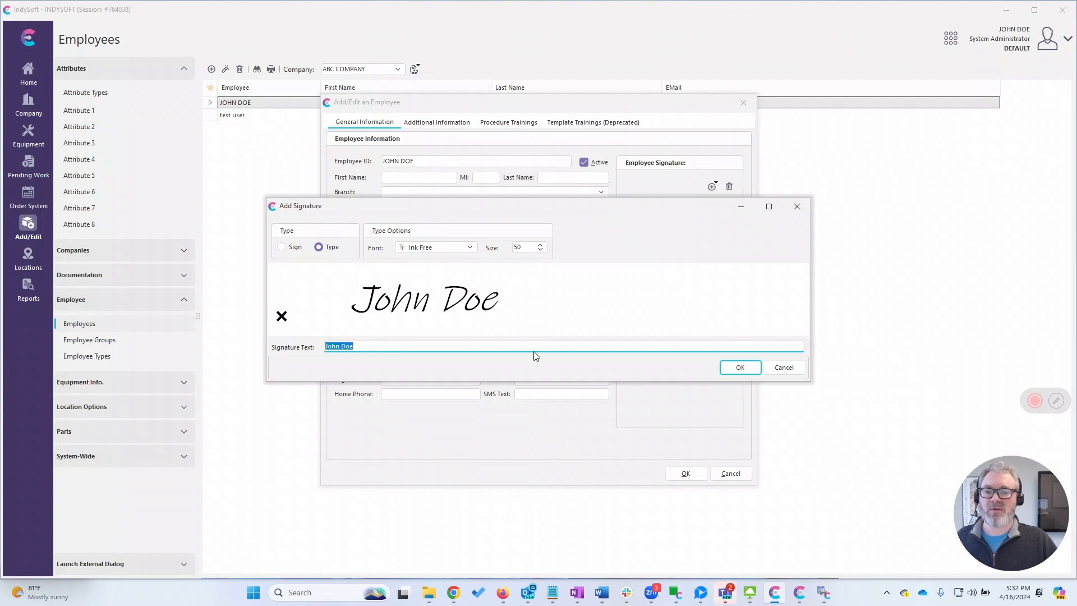
pyautogui.click(740, 368)
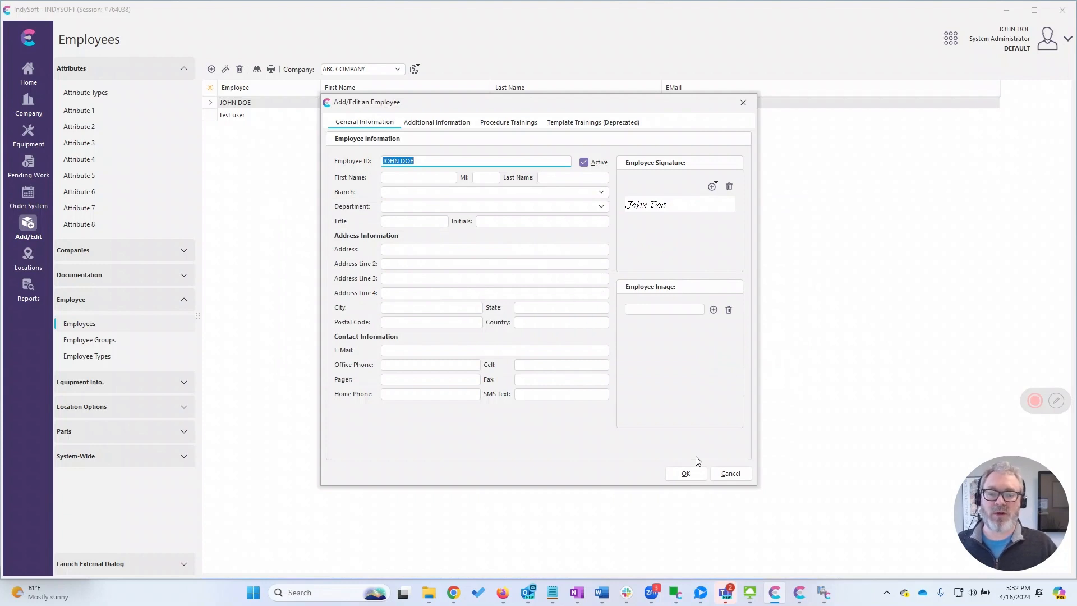
pyautogui.click(692, 476)
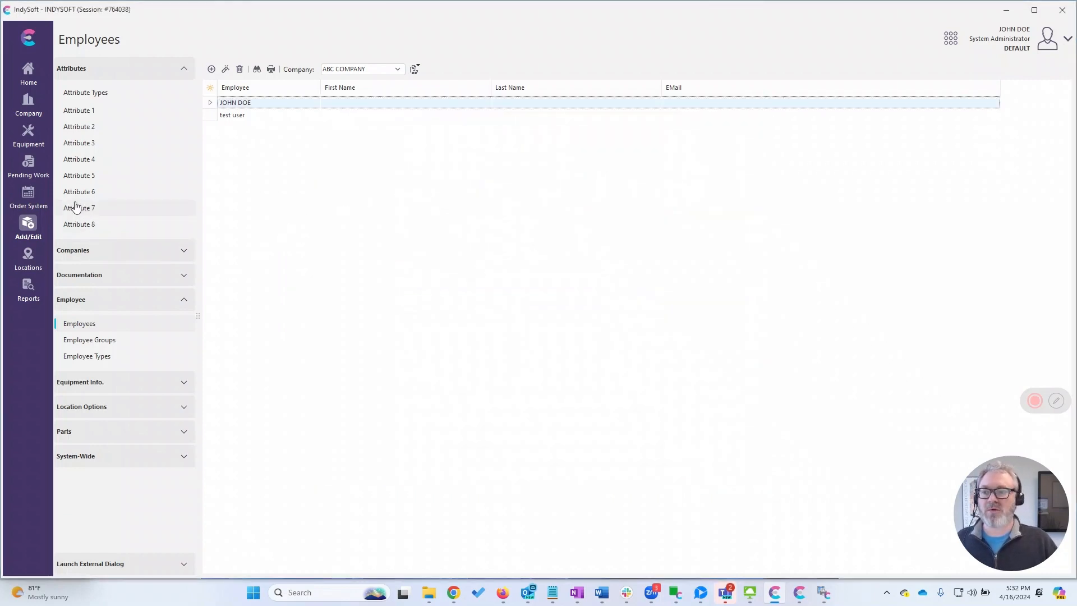
# Complete the scheduled calibration event for ASSET-999 on work order 7, marking it COMPLETE and declining the final confirmation.
pyautogui.click(27, 195)
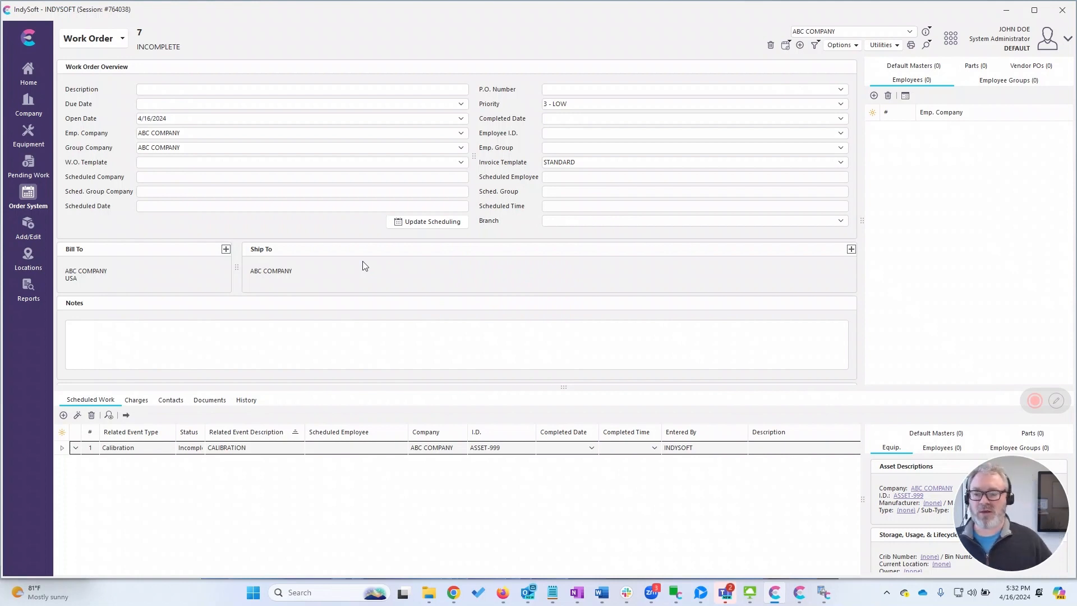
pyautogui.click(77, 452)
pyautogui.doubleClick(77, 451)
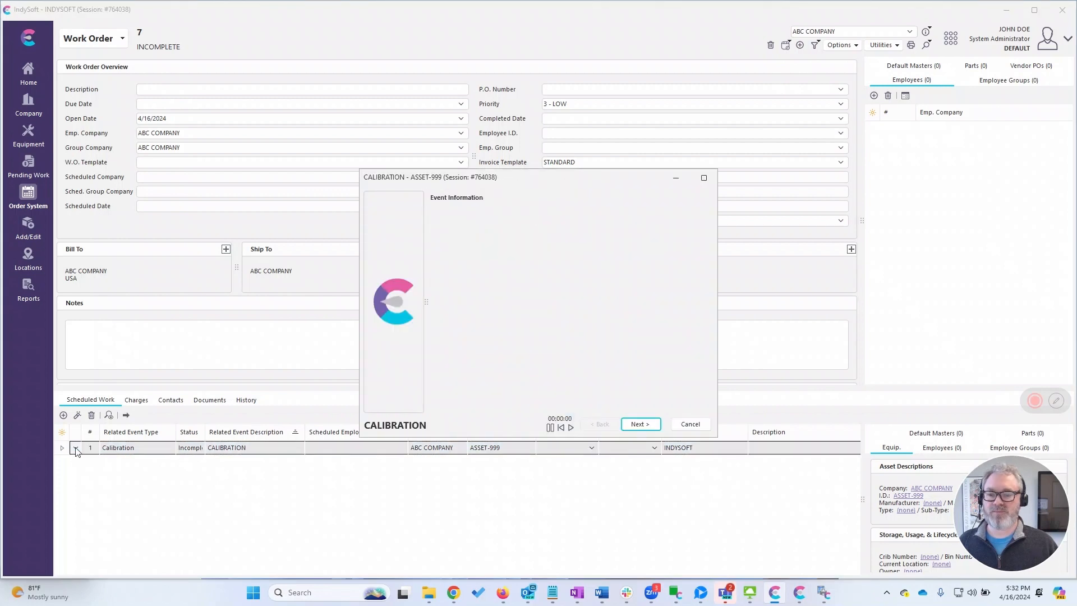
pyautogui.click(641, 424)
pyautogui.click(641, 424)
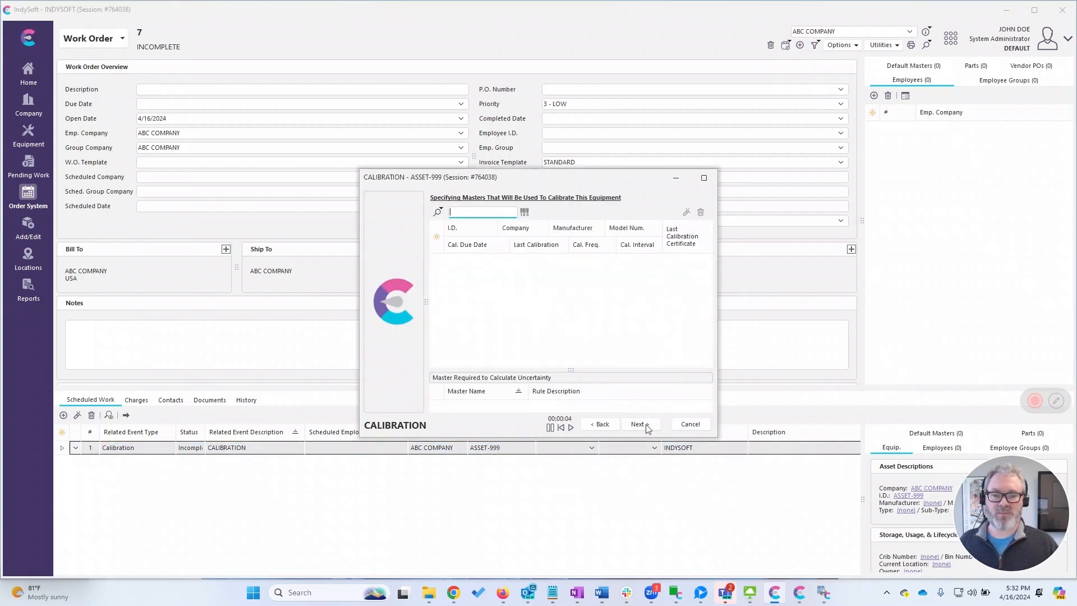
pyautogui.click(641, 424)
pyautogui.click(646, 425)
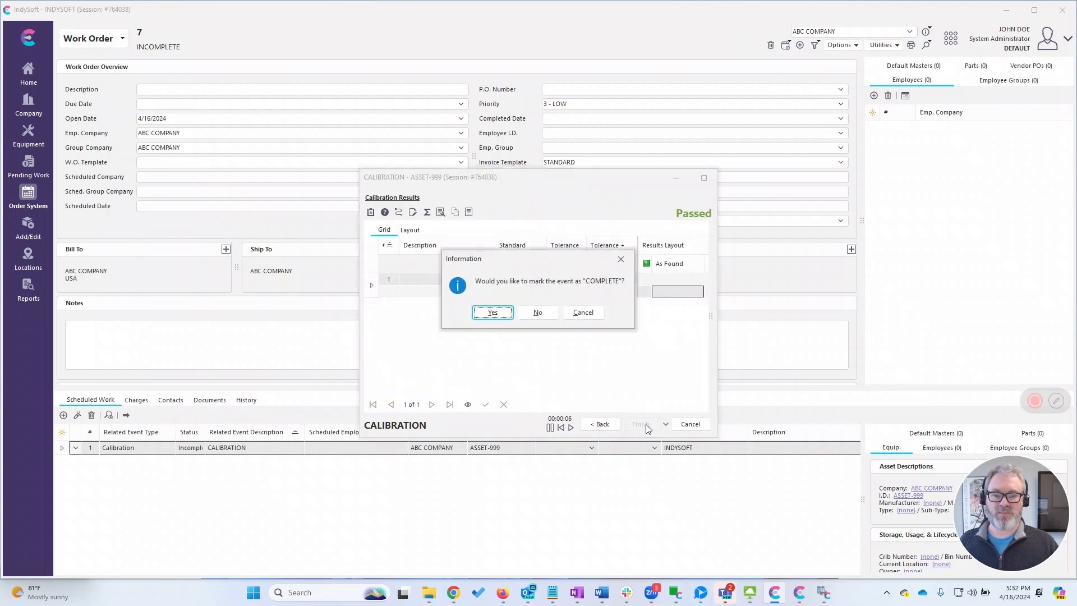
pyautogui.click(493, 312)
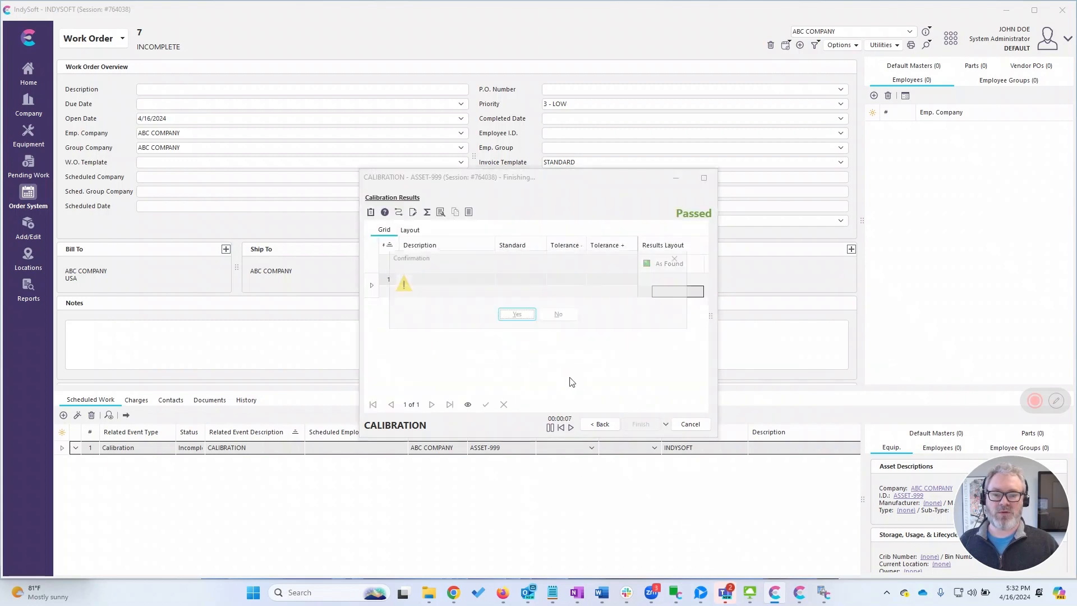
pyautogui.click(561, 317)
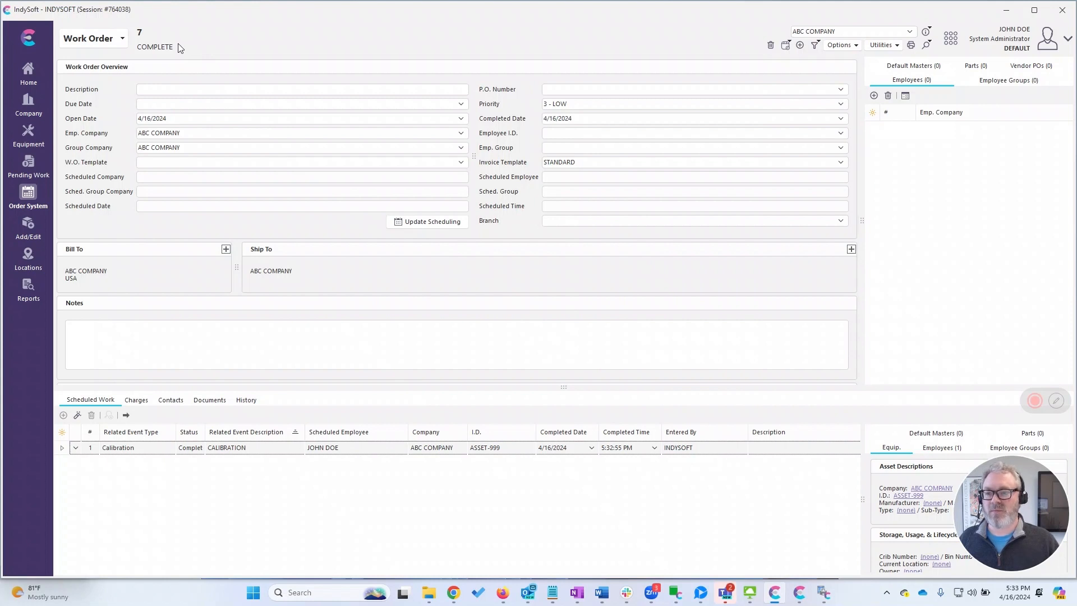
# Generate the work order document with the STANDARD report to Screen and save it as an official work order revision.
pyautogui.click(214, 403)
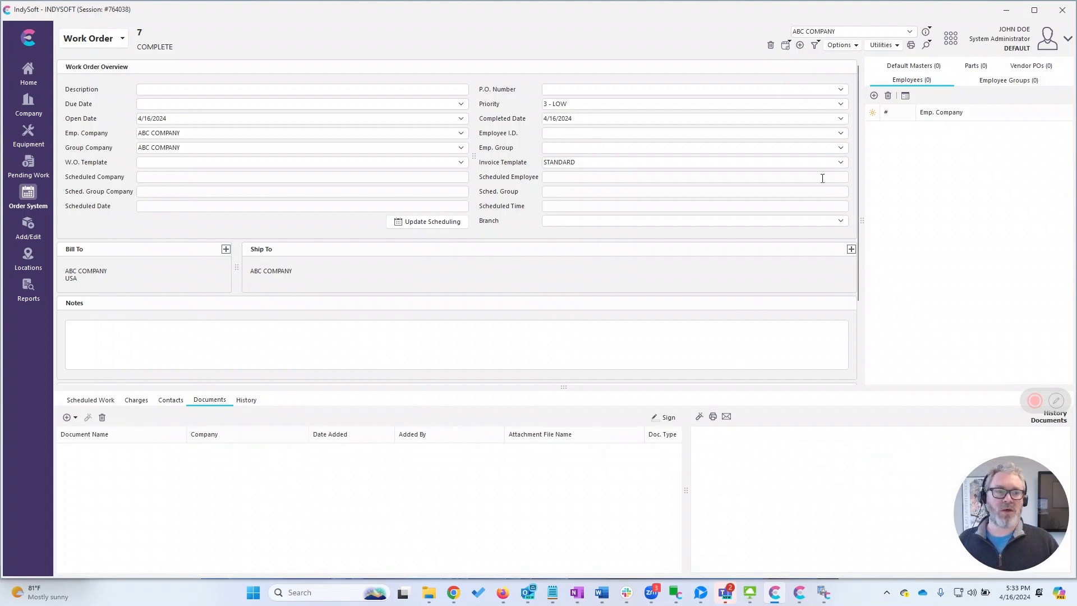
pyautogui.click(911, 46)
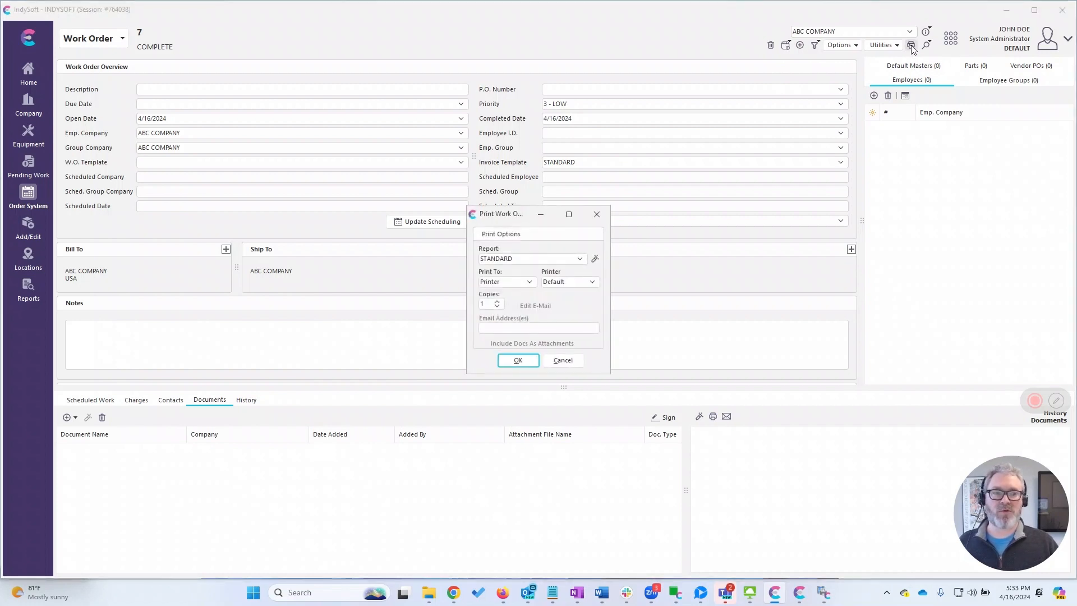
pyautogui.click(580, 260)
pyautogui.click(527, 269)
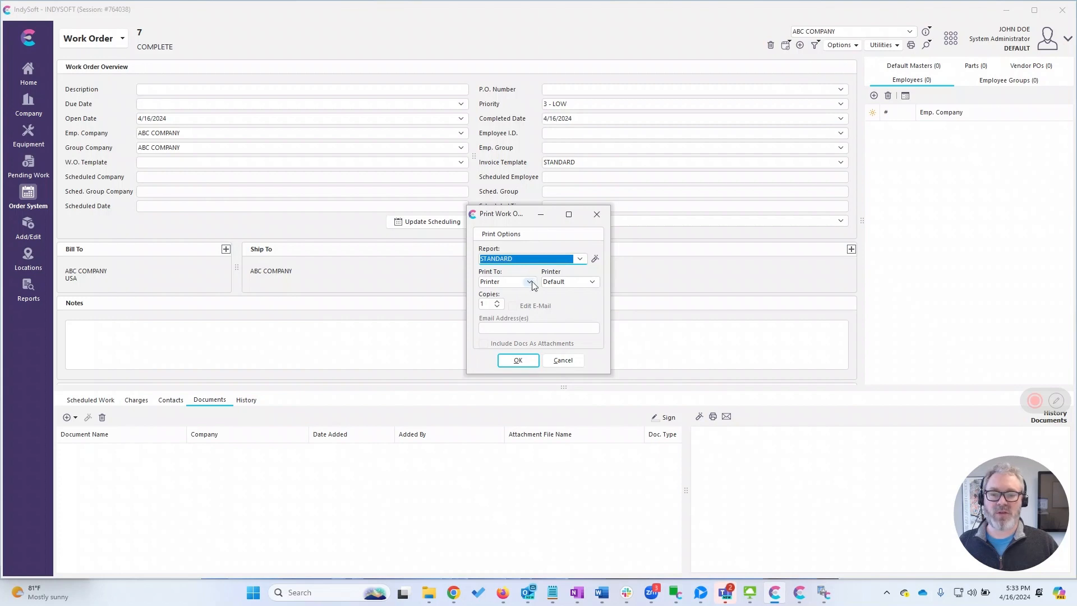
pyautogui.click(530, 283)
pyautogui.click(519, 317)
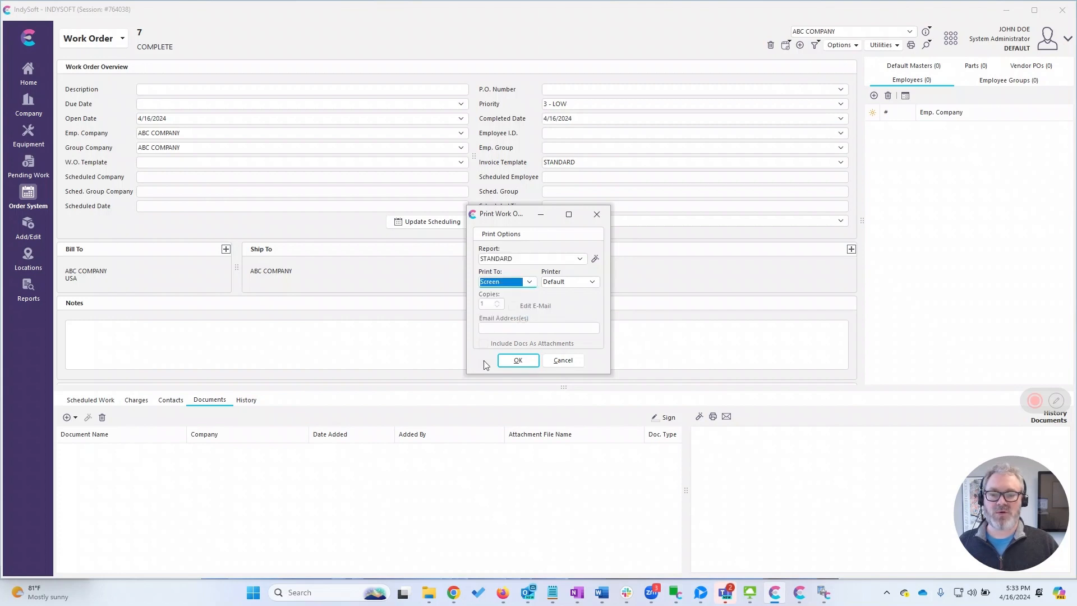
pyautogui.click(519, 361)
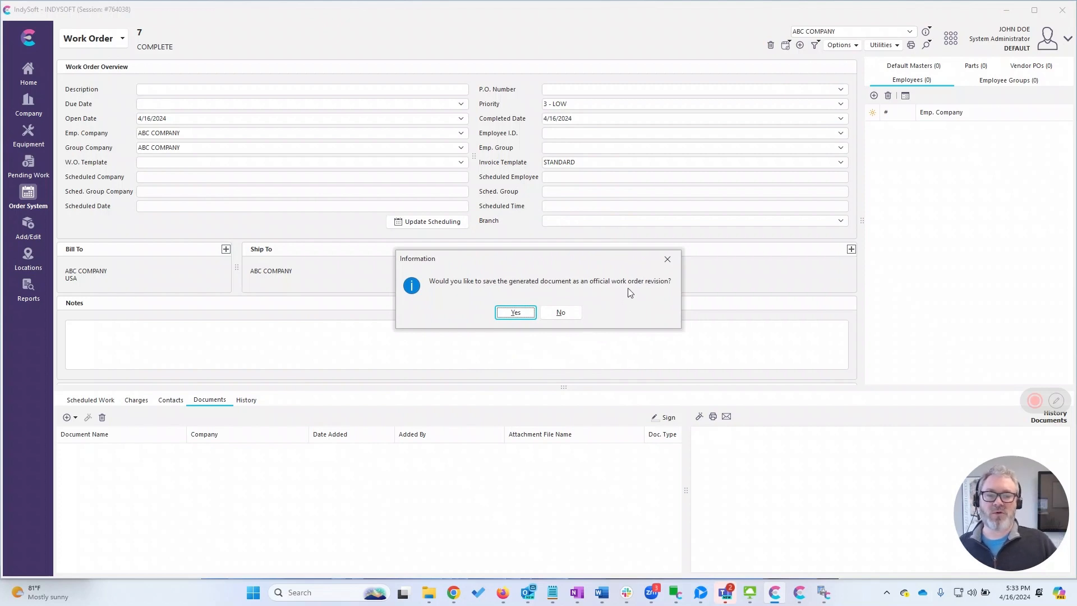
pyautogui.click(516, 314)
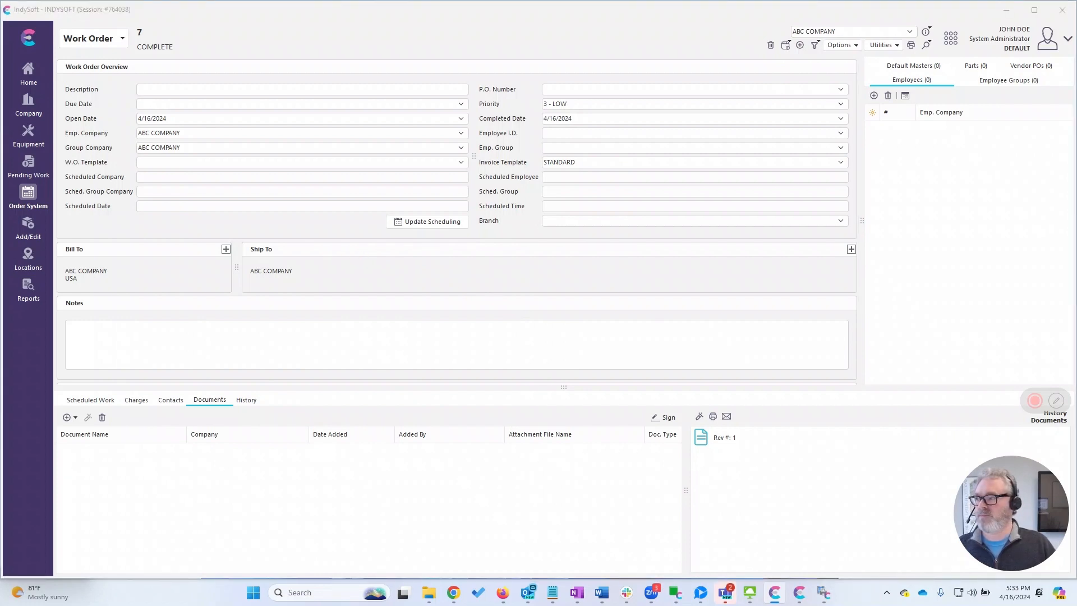
# Examine the sign-off region in the enlarged work order preview, and close the preview.
pyautogui.moveTo(0, 120); pyautogui.dragTo(600, 88)
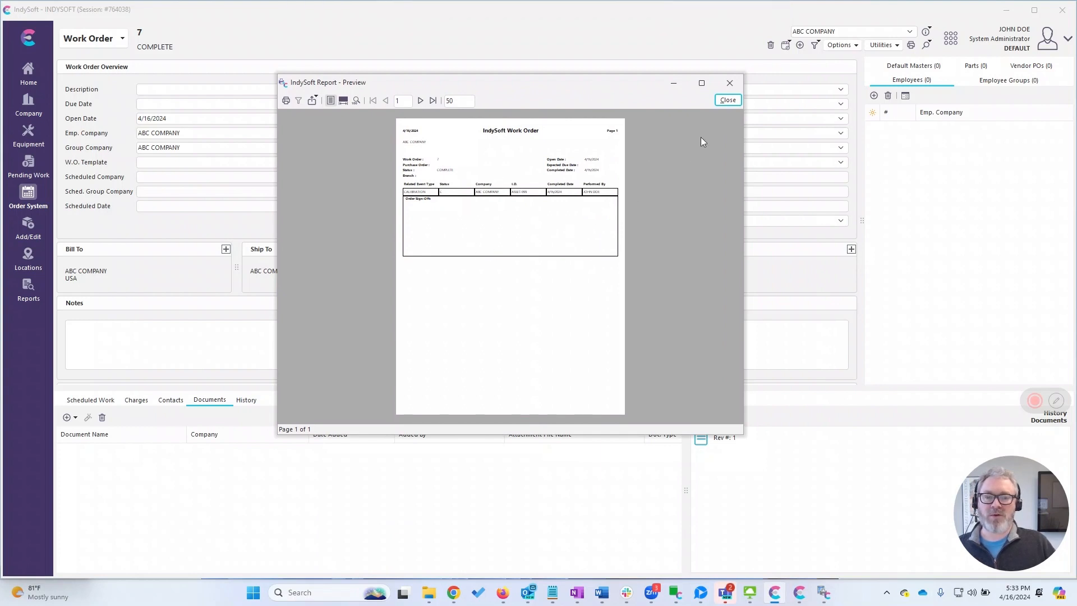
pyautogui.click(701, 83)
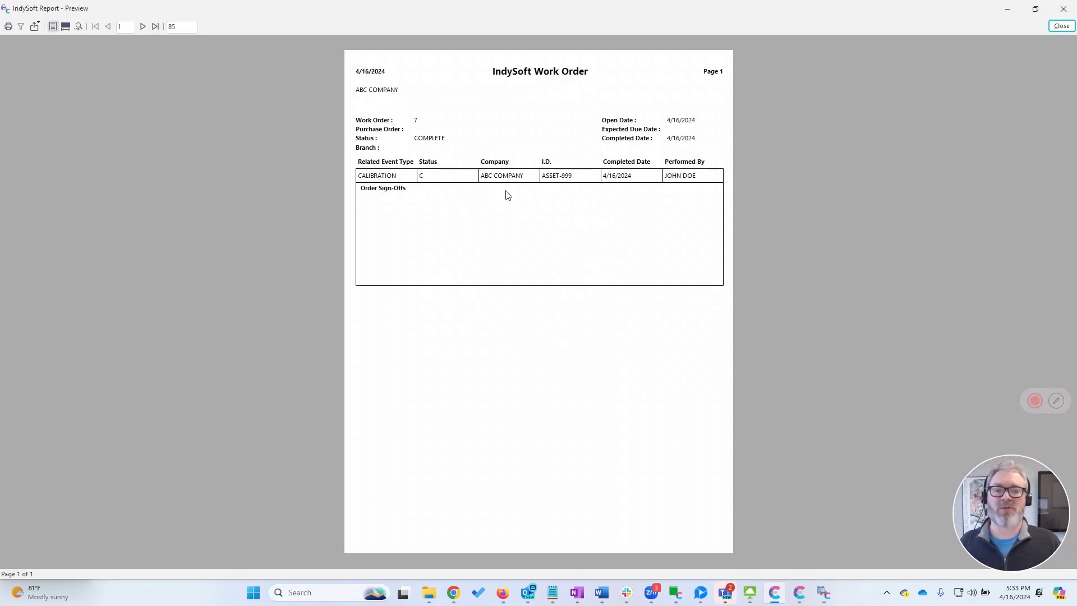
pyautogui.click(1062, 26)
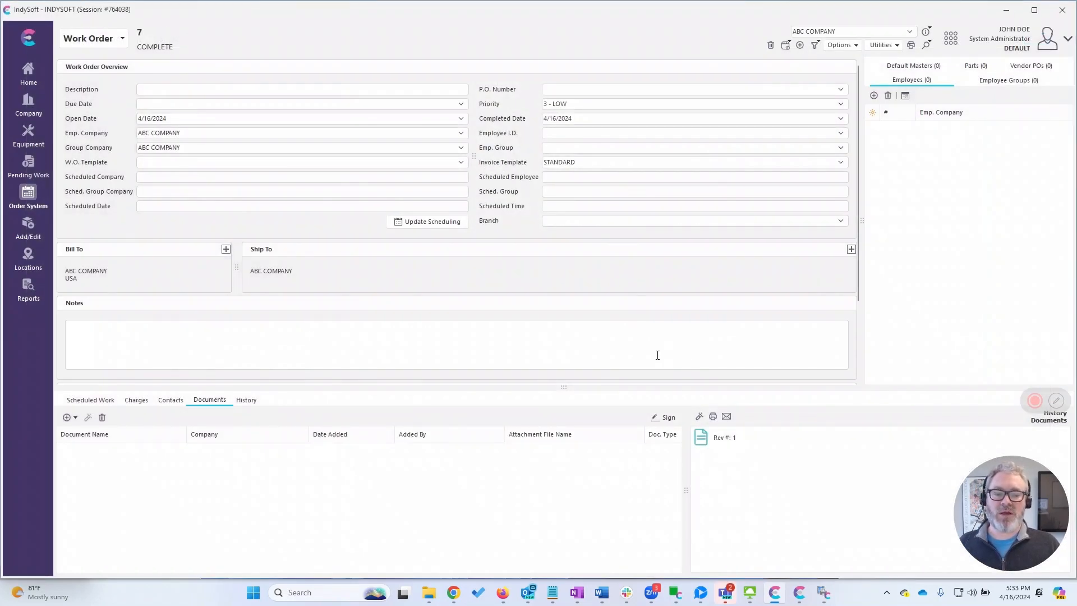
pyautogui.click(666, 420)
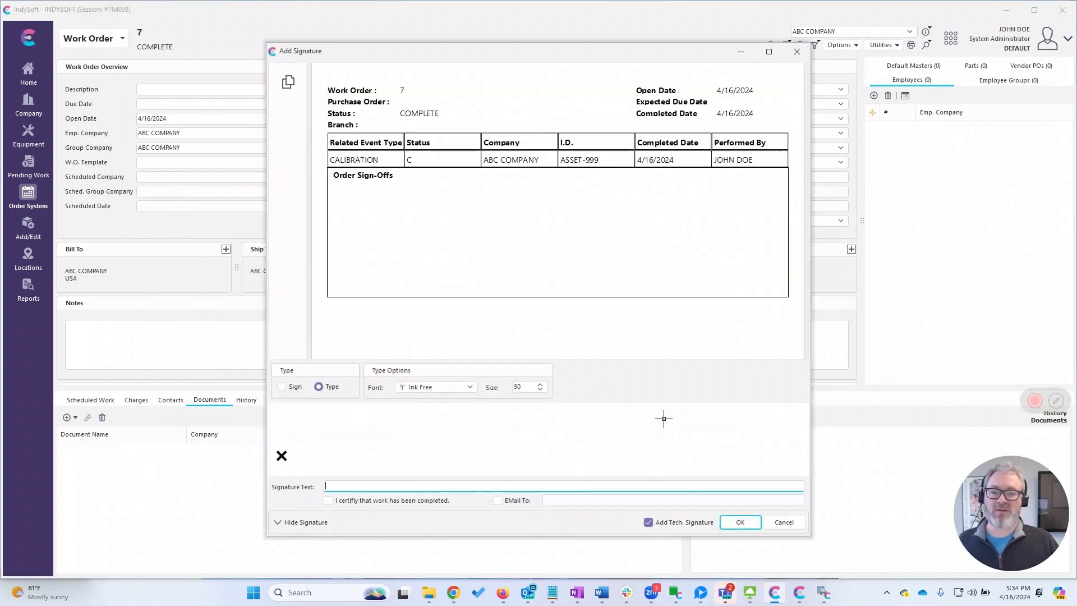
pyautogui.click(786, 522)
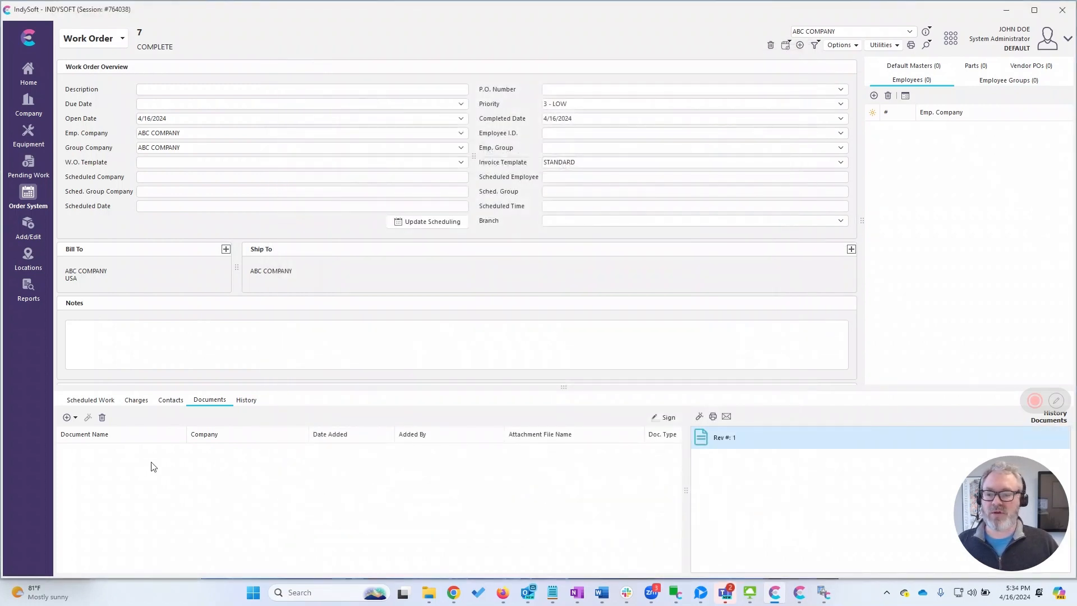
pyautogui.click(75, 418)
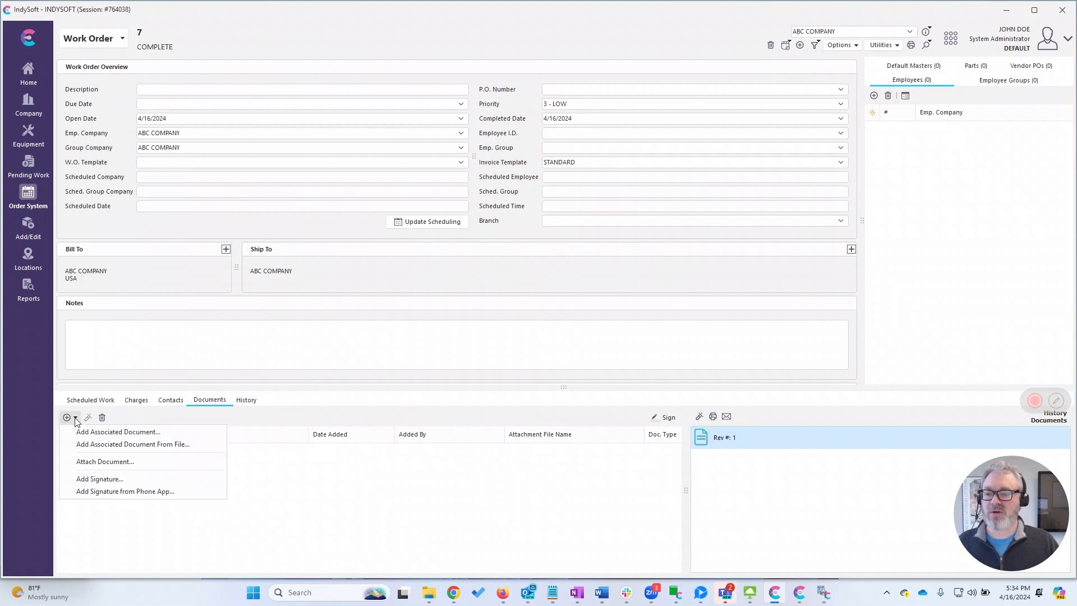
pyautogui.click(356, 422)
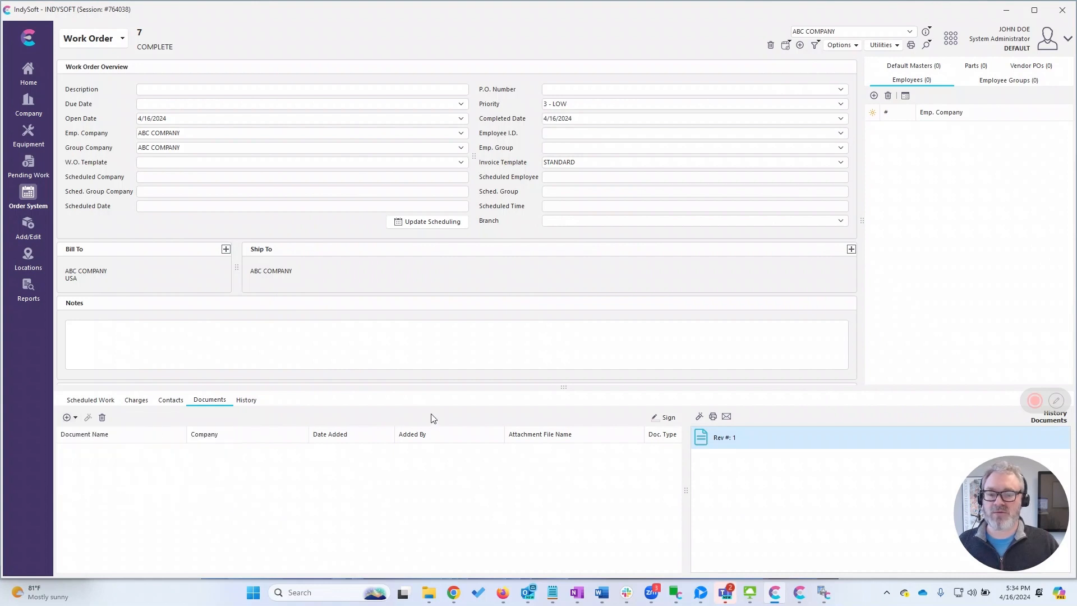
# Start signing the work order document, try a freehand signature stroke and clear it.
pyautogui.click(668, 418)
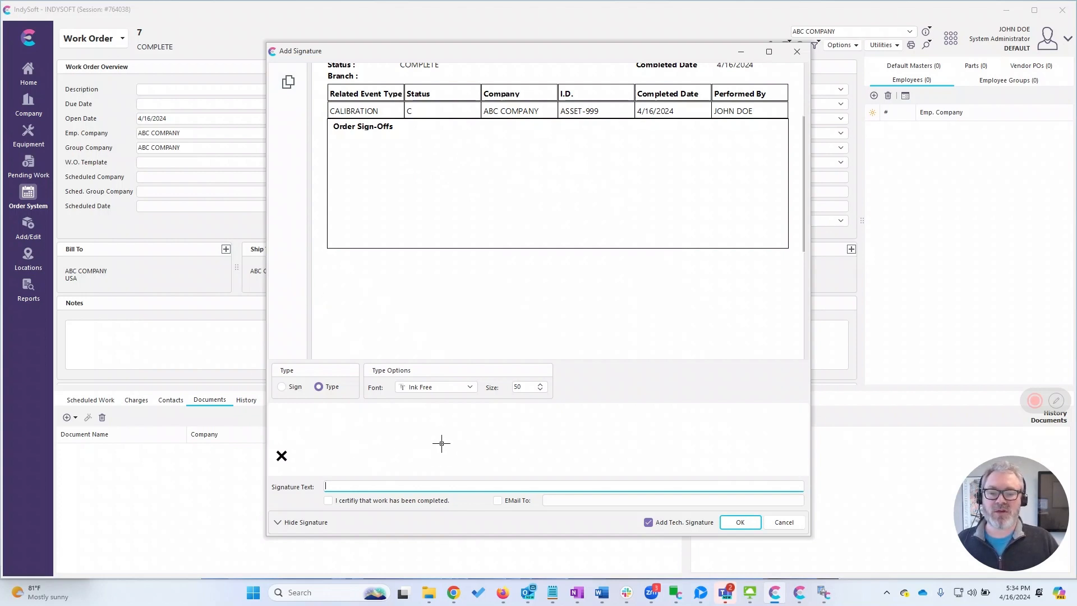
pyautogui.click(282, 387)
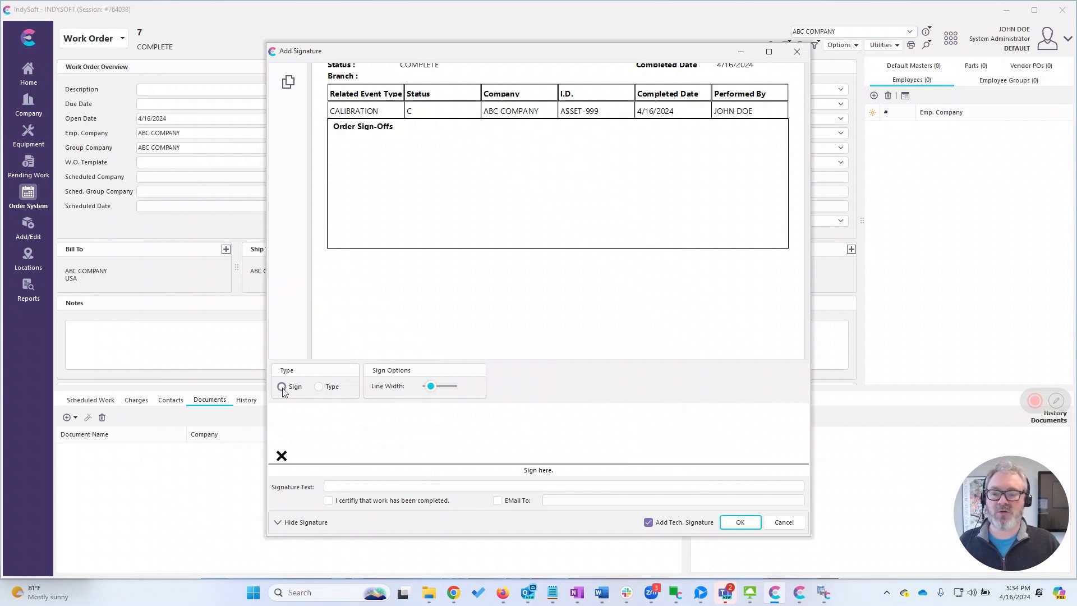
pyautogui.moveTo(326, 418); pyautogui.dragTo(413, 446)
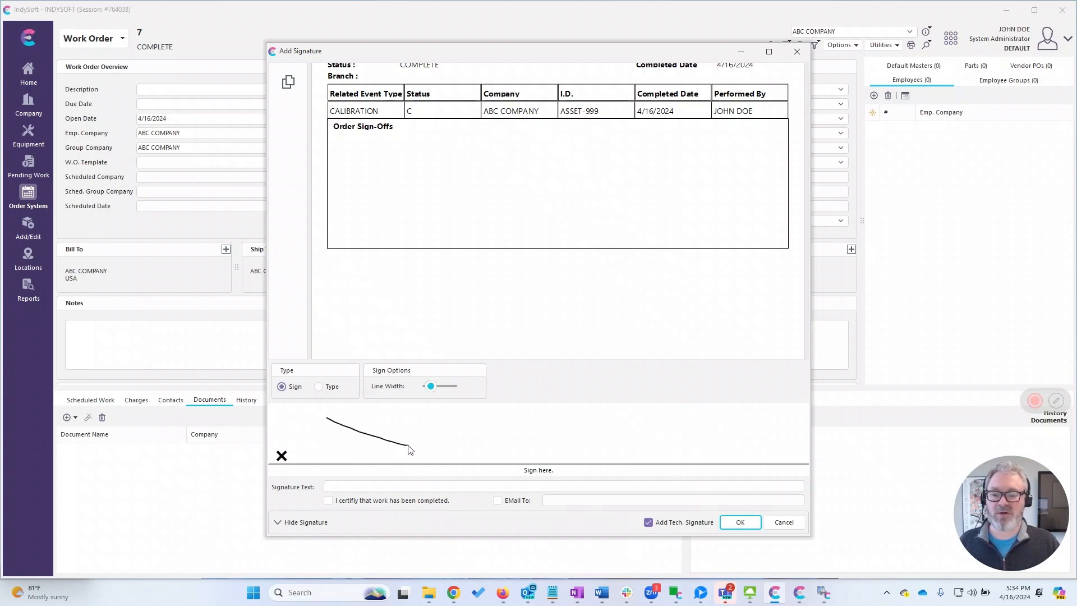
pyautogui.click(282, 456)
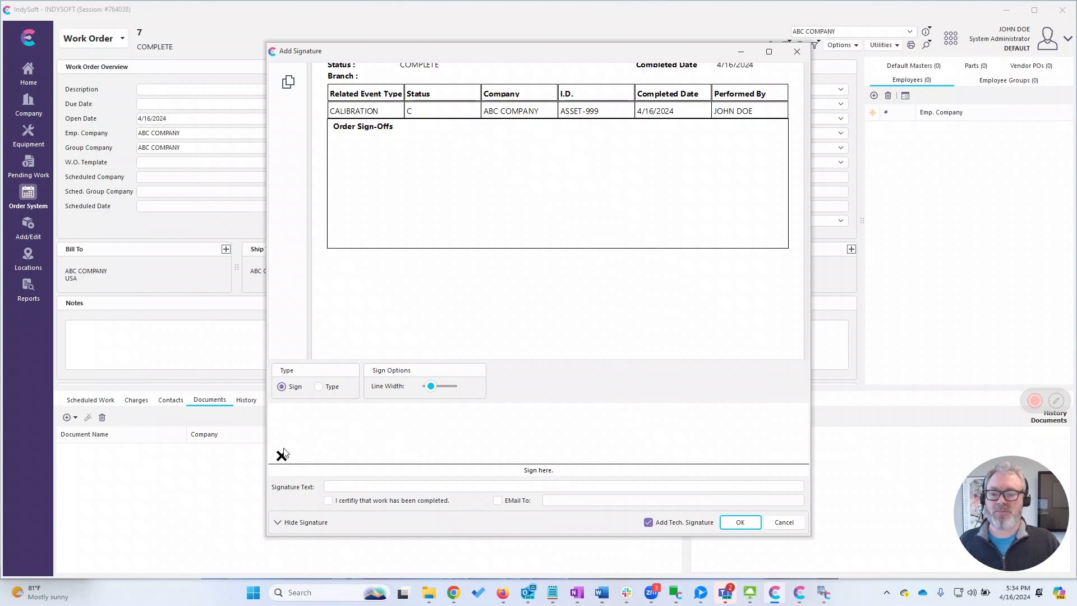
# Sign the work order with the customer's full name as a typed signature, certifying that work has been completed.
pyautogui.click(319, 387)
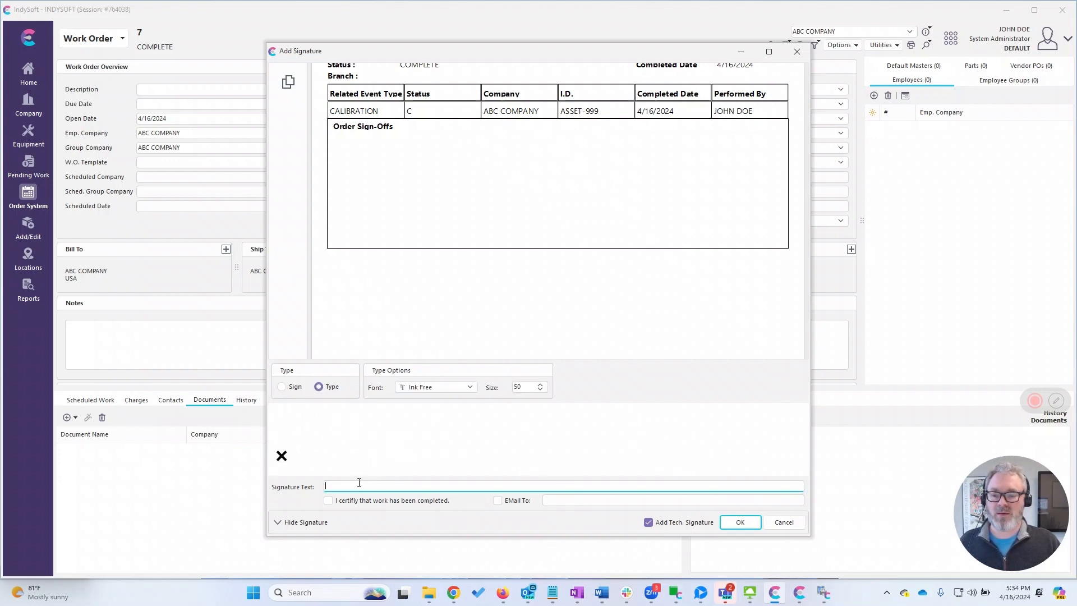
pyautogui.write('J')
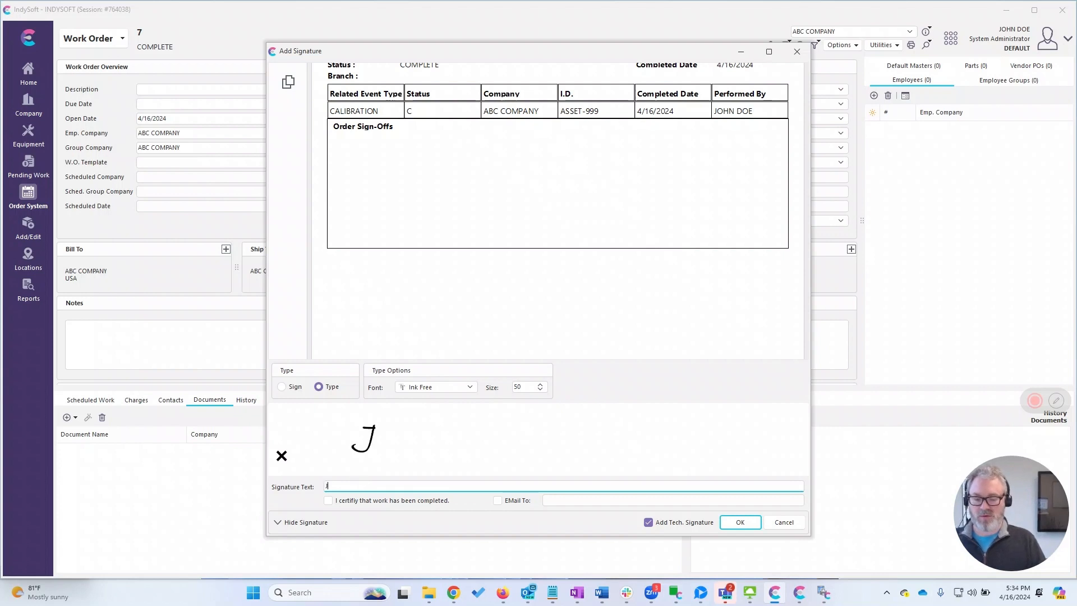
pyautogui.write('ohn ')
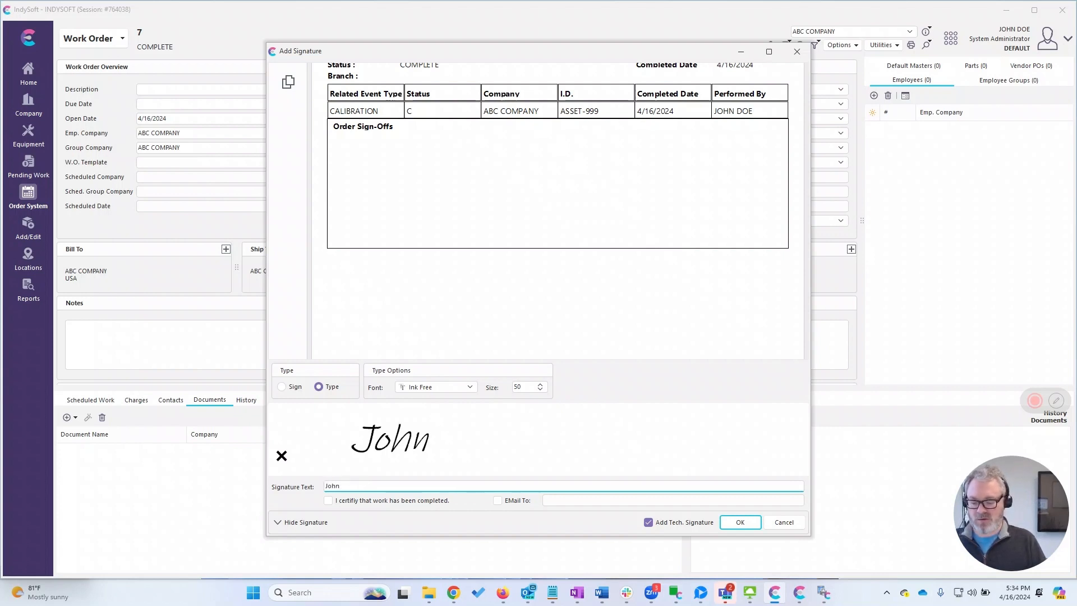
pyautogui.write('Q Cust')
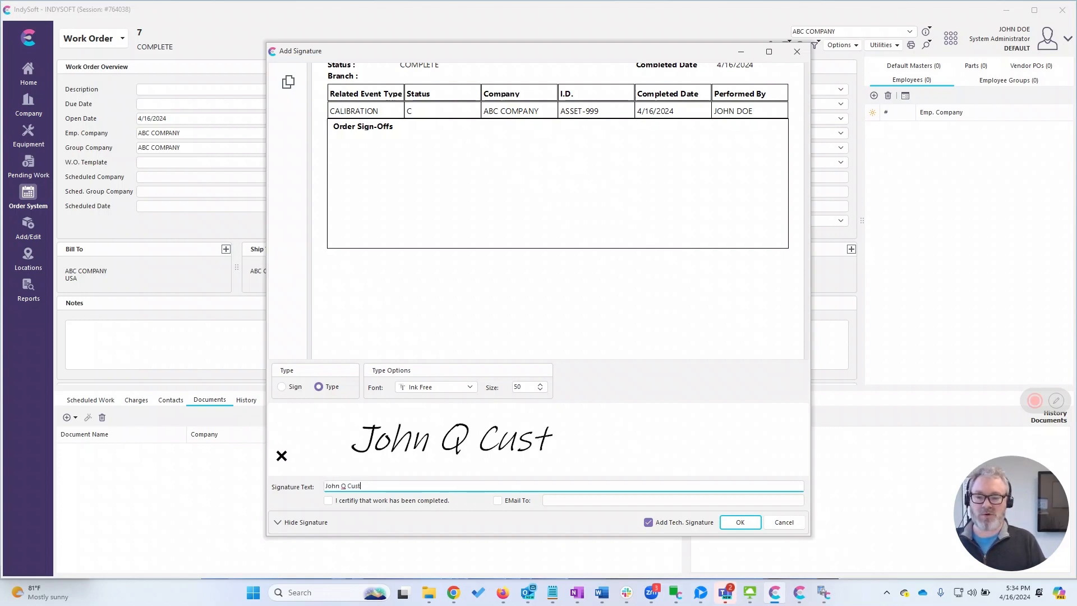
pyautogui.write('omer')
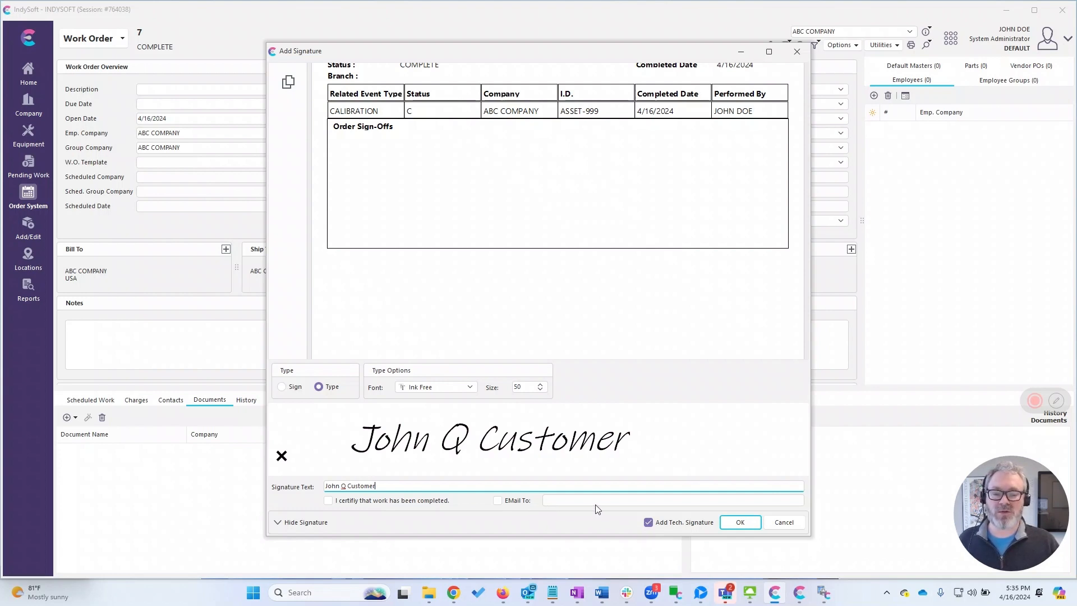
pyautogui.click(328, 501)
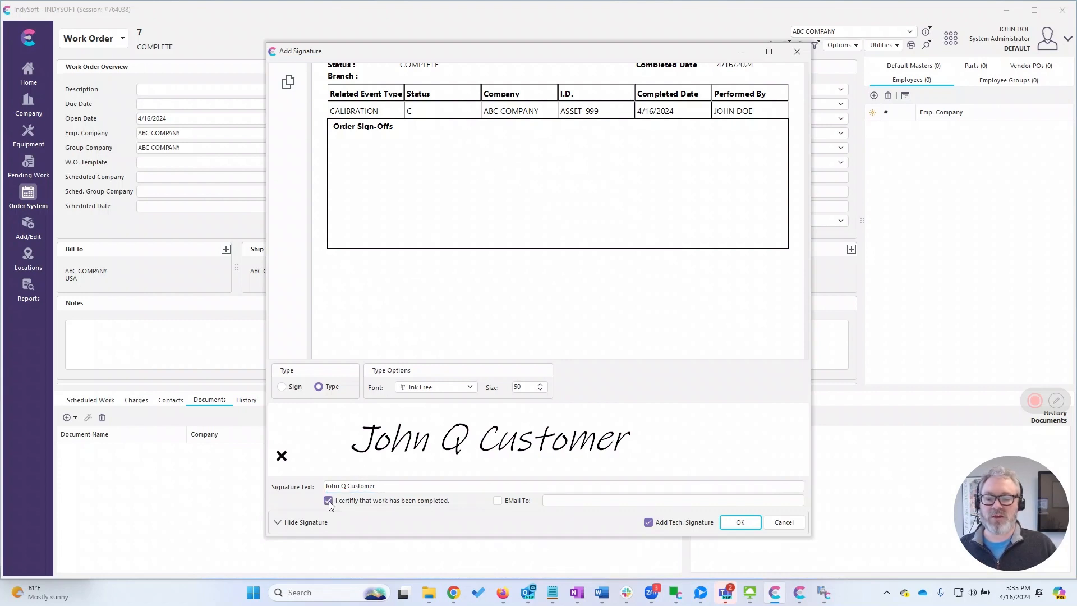
pyautogui.click(740, 523)
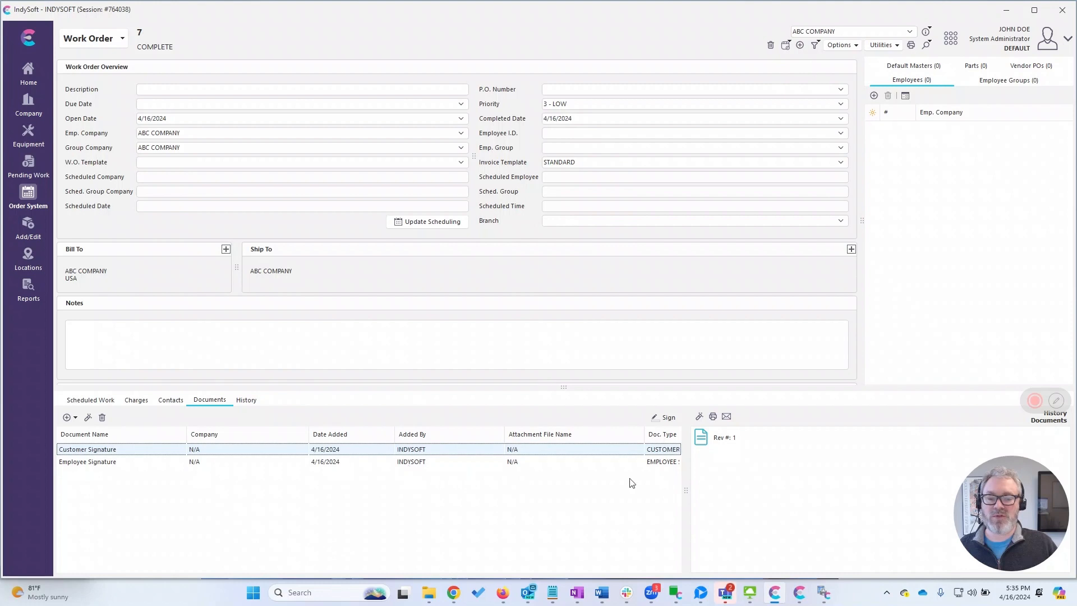
# Open the signed Rev 1 document enlarged, examine its order sign-offs, and close it.
pyautogui.doubleClick(704, 441)
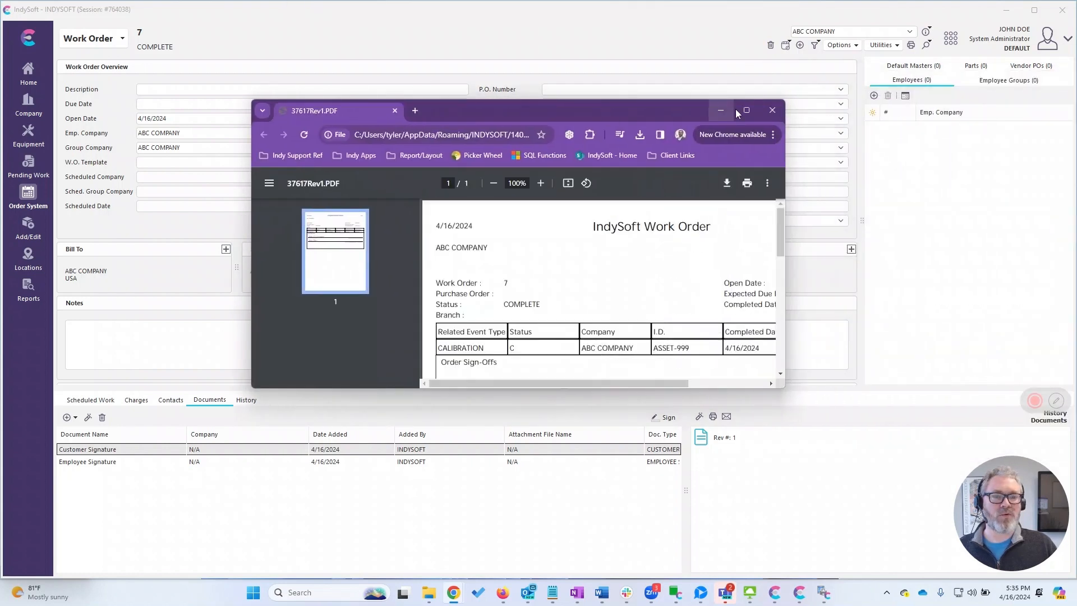
pyautogui.click(747, 111)
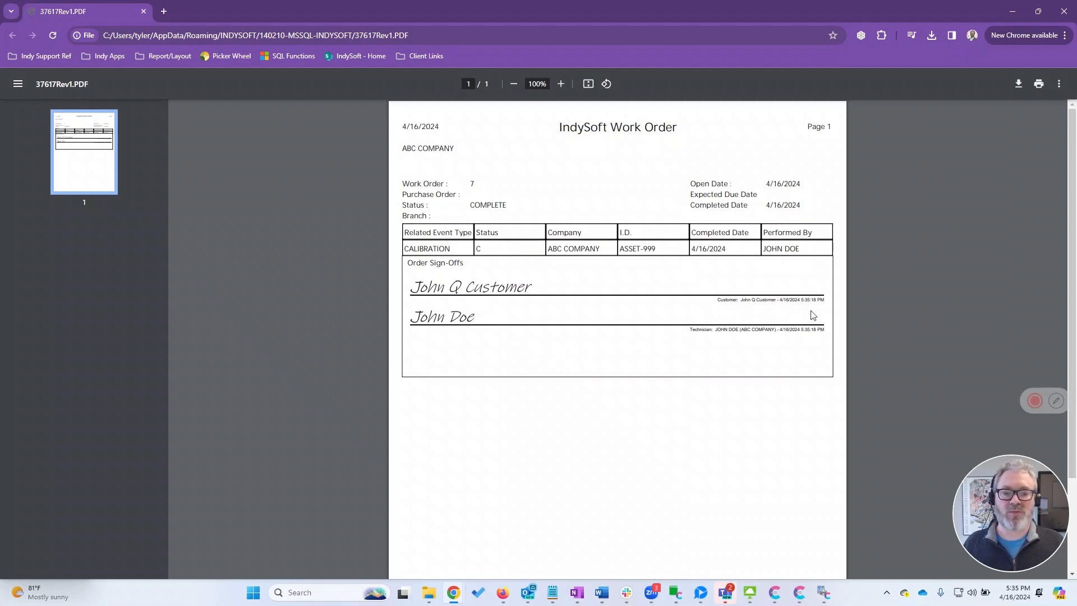
pyautogui.click(1064, 12)
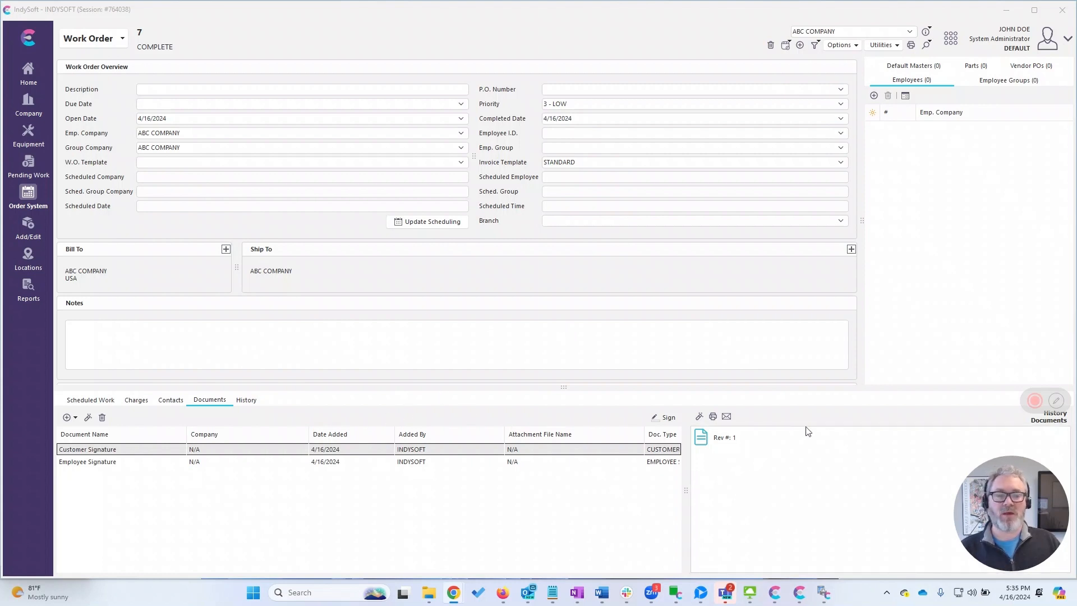
# Generate another work order document with the STANDARD report to Screen and save it as an official work order revision.
pyautogui.click(911, 45)
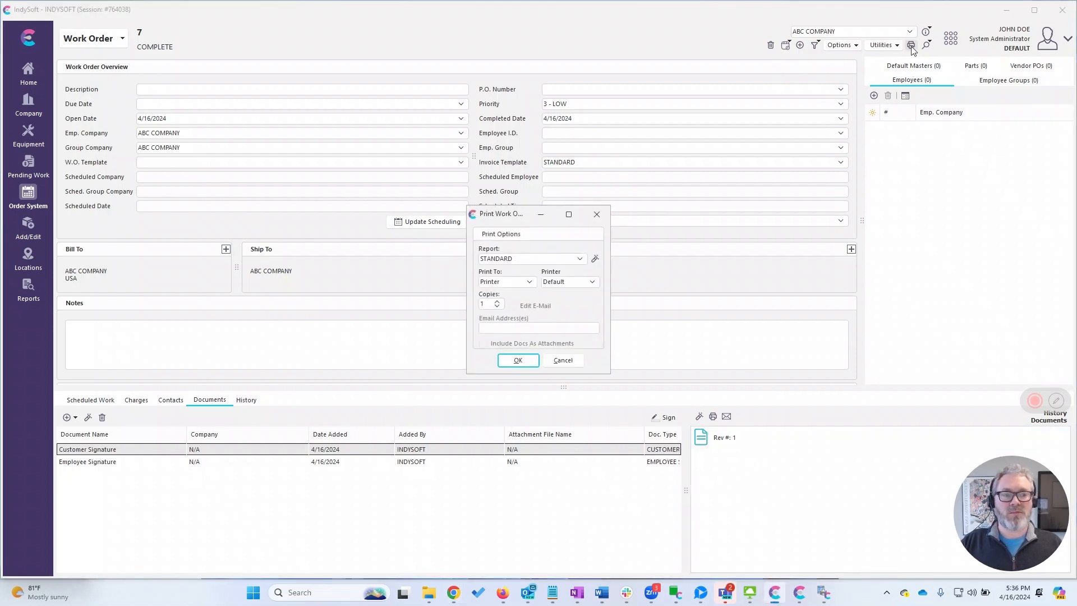
pyautogui.click(529, 282)
pyautogui.click(510, 312)
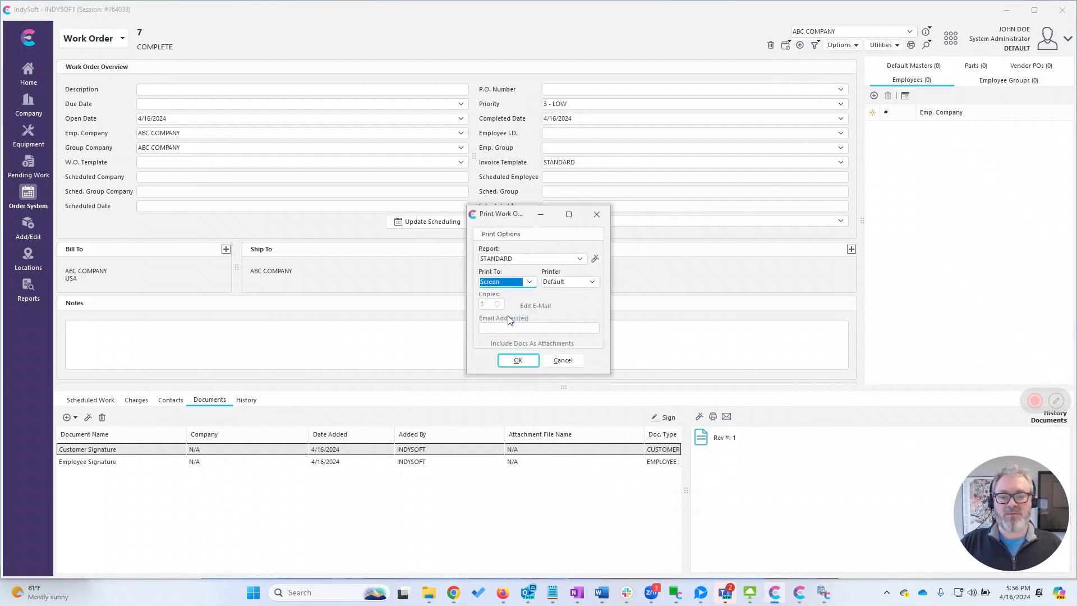
pyautogui.click(516, 360)
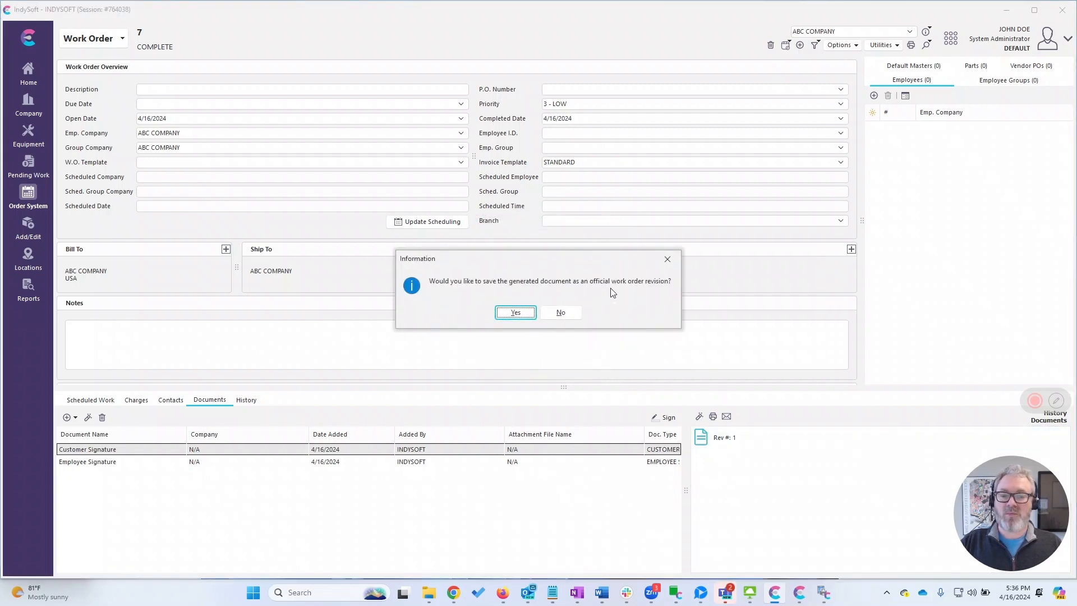
pyautogui.click(512, 314)
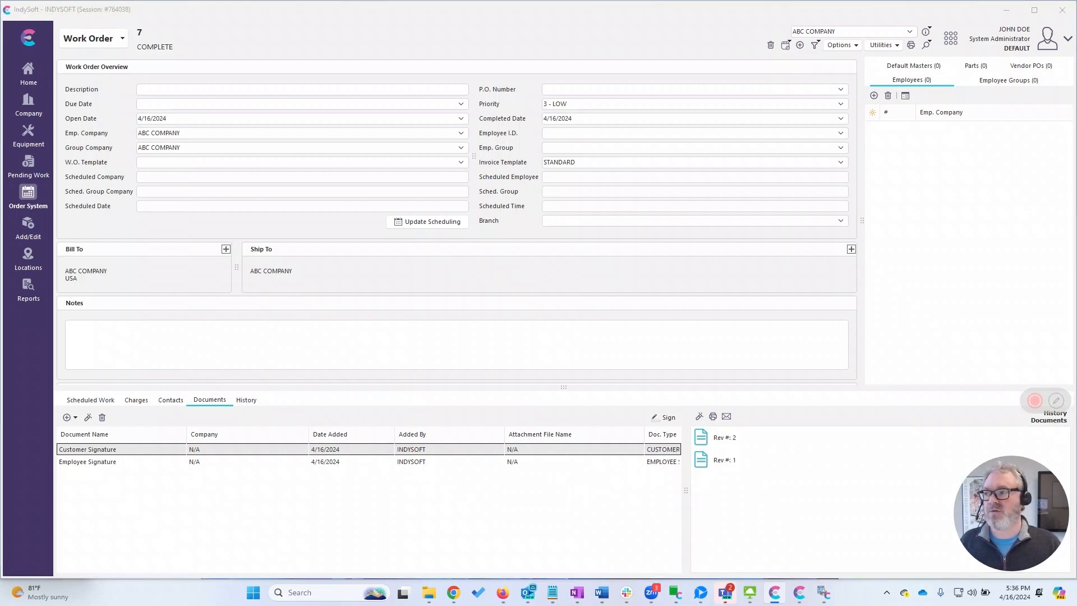
# Examine the sign-off region in the newly generated document's enlarged preview, and close the preview.
pyautogui.moveTo(0, 160); pyautogui.dragTo(585, 73)
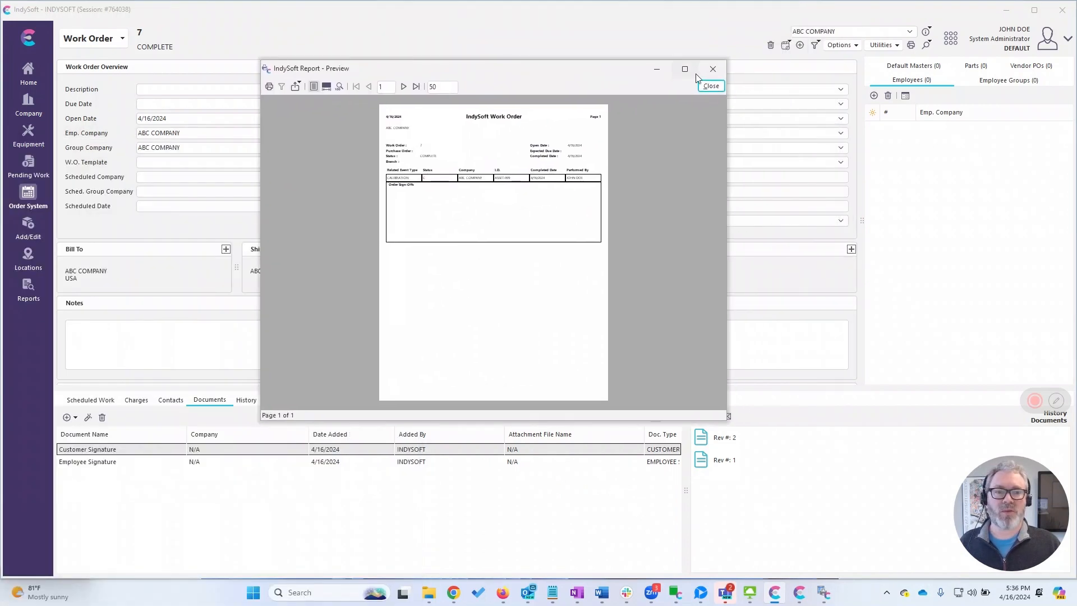
pyautogui.click(685, 70)
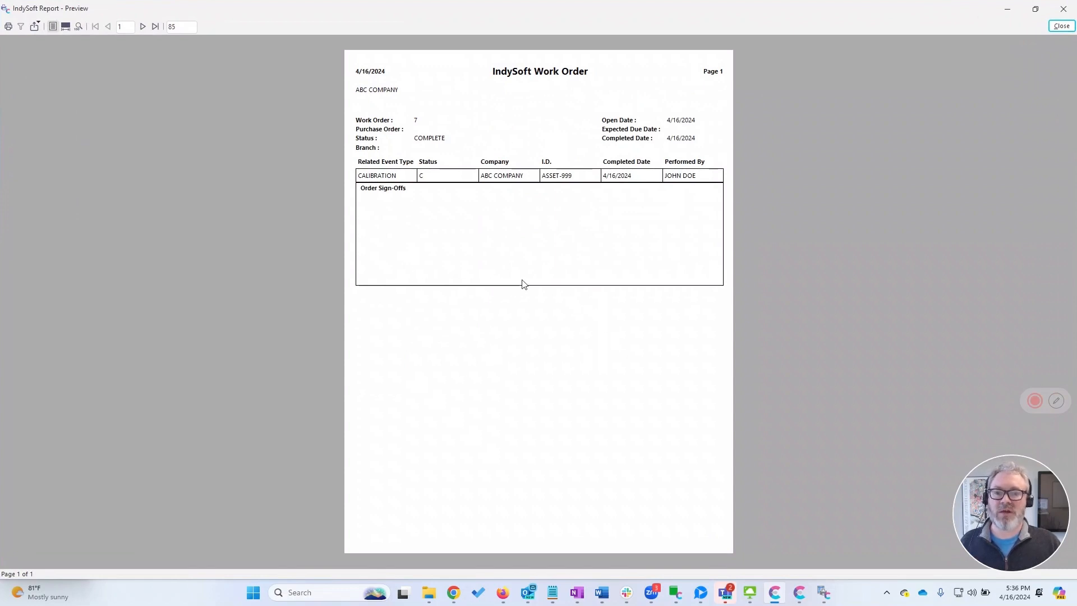
pyautogui.click(1066, 26)
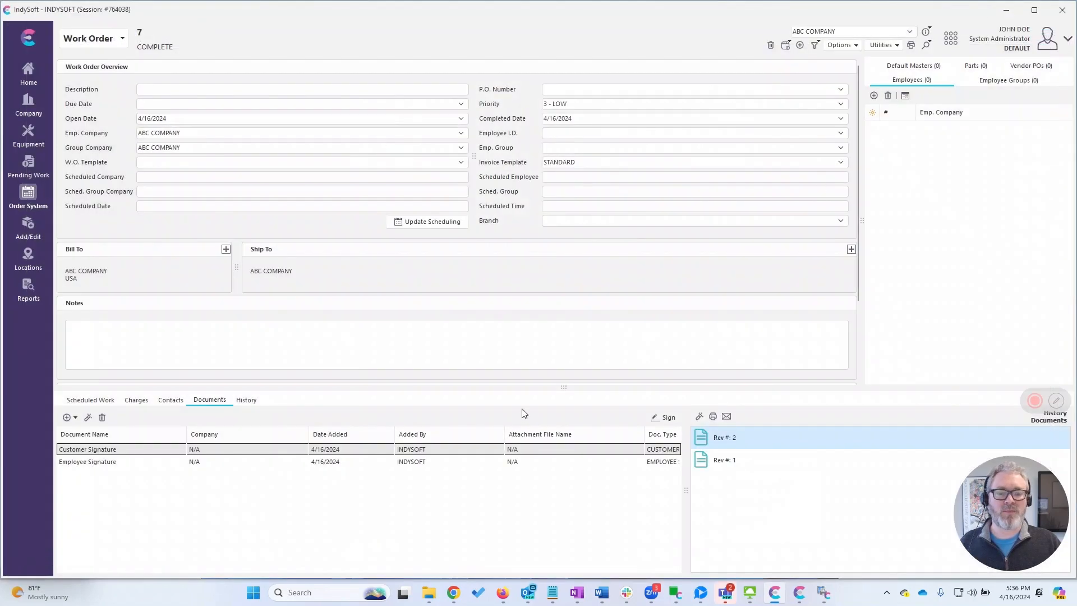
# Replace the existing signature with a typed signature reading "2nd Attempt", certifying that work has been completed.
pyautogui.click(668, 419)
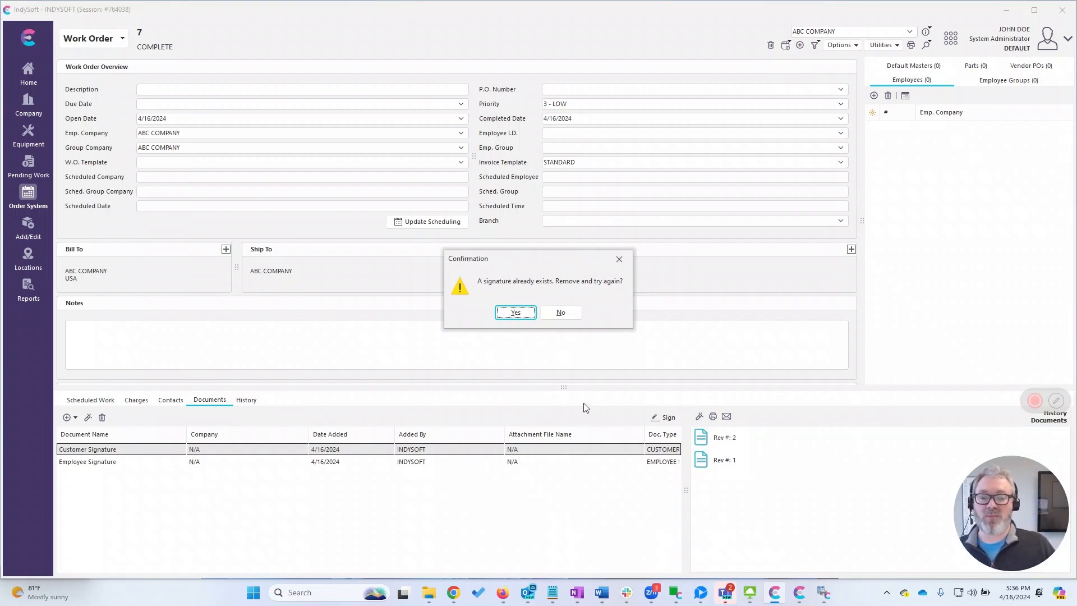
pyautogui.click(518, 313)
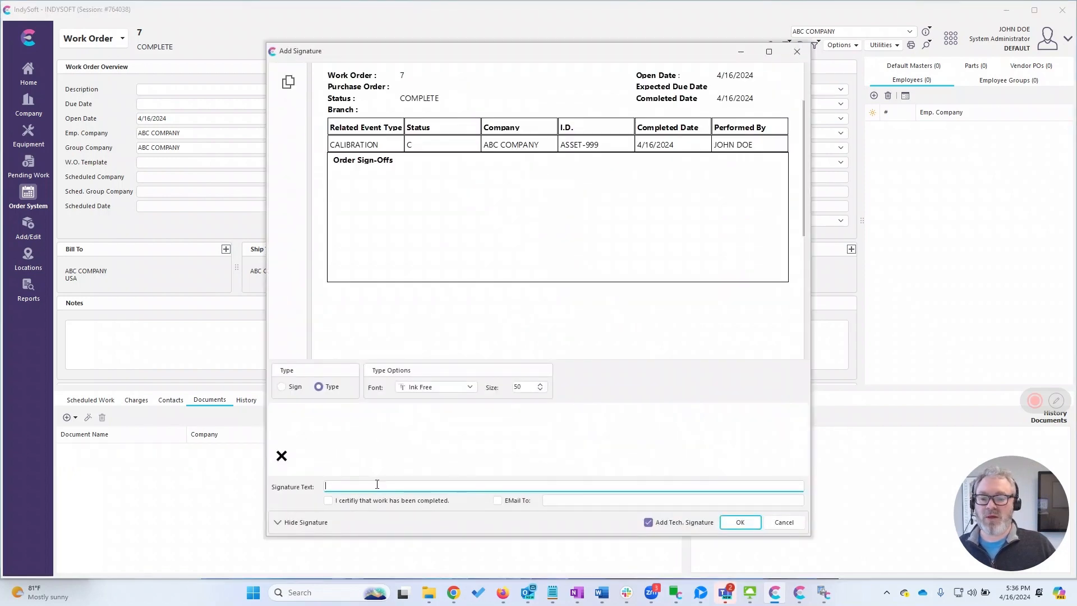
pyautogui.write('2n')
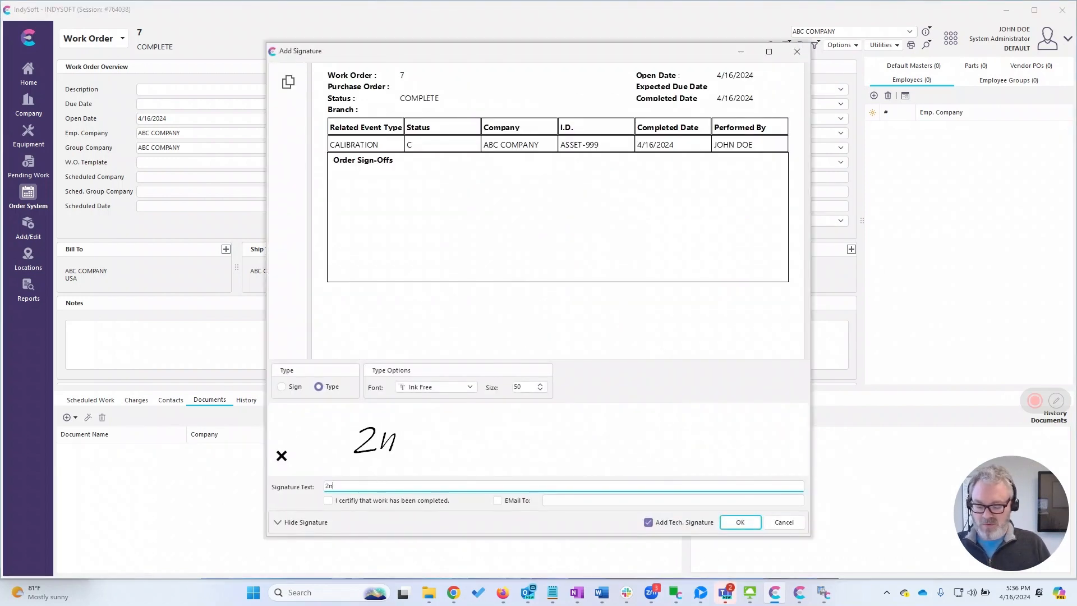
pyautogui.write('d Attempt')
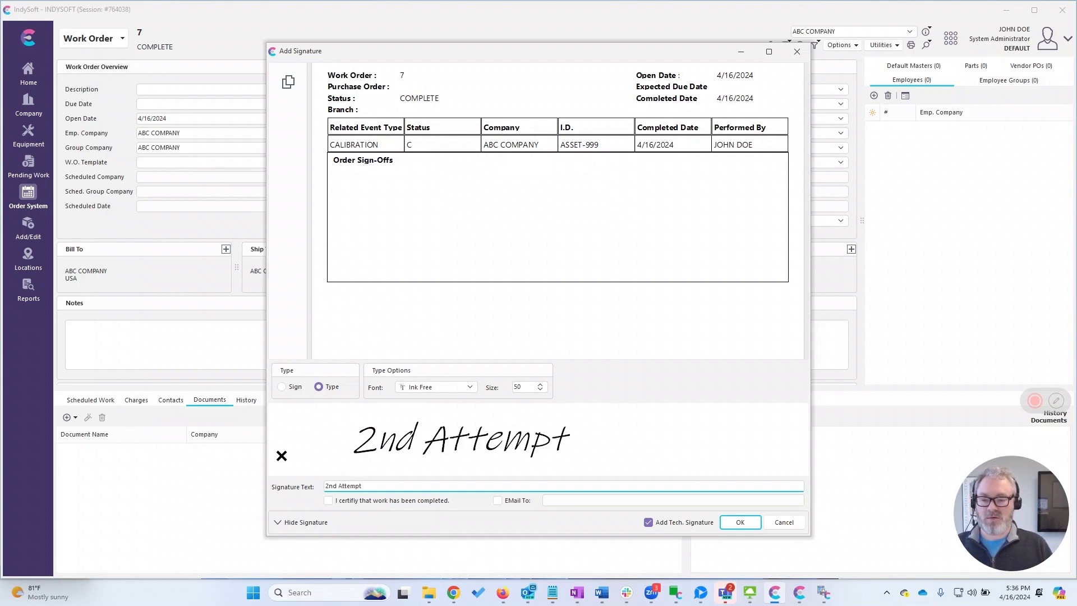
pyautogui.click(328, 501)
pyautogui.click(329, 500)
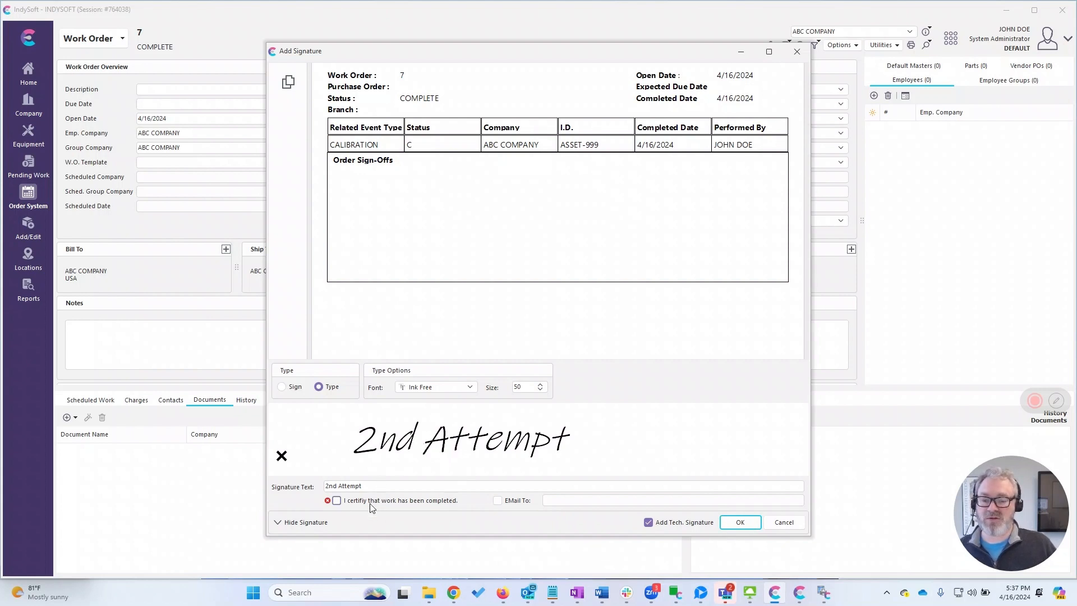
pyautogui.click(337, 500)
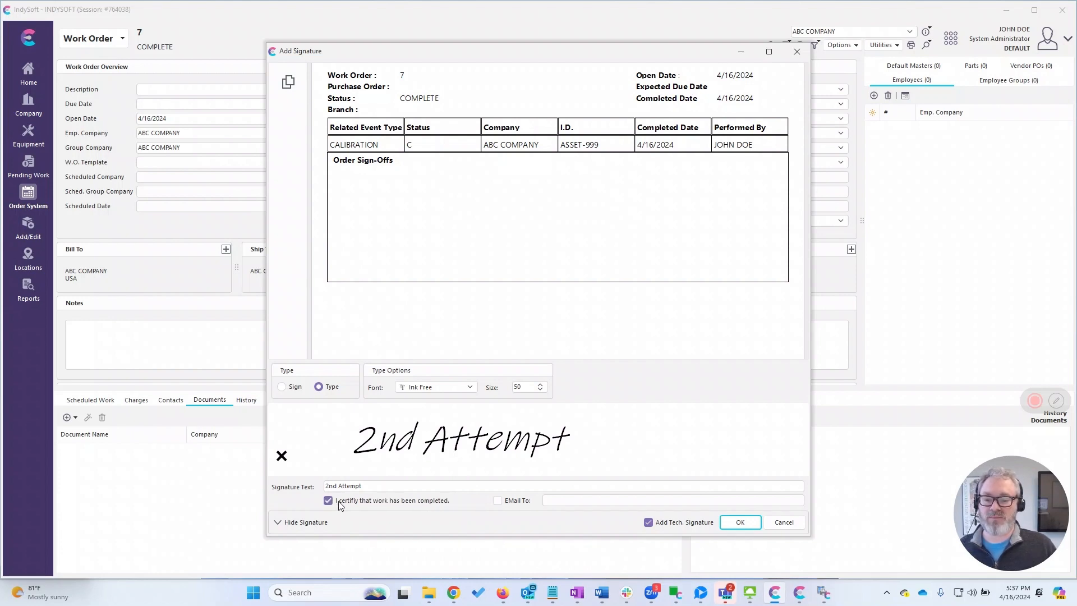
pyautogui.click(750, 526)
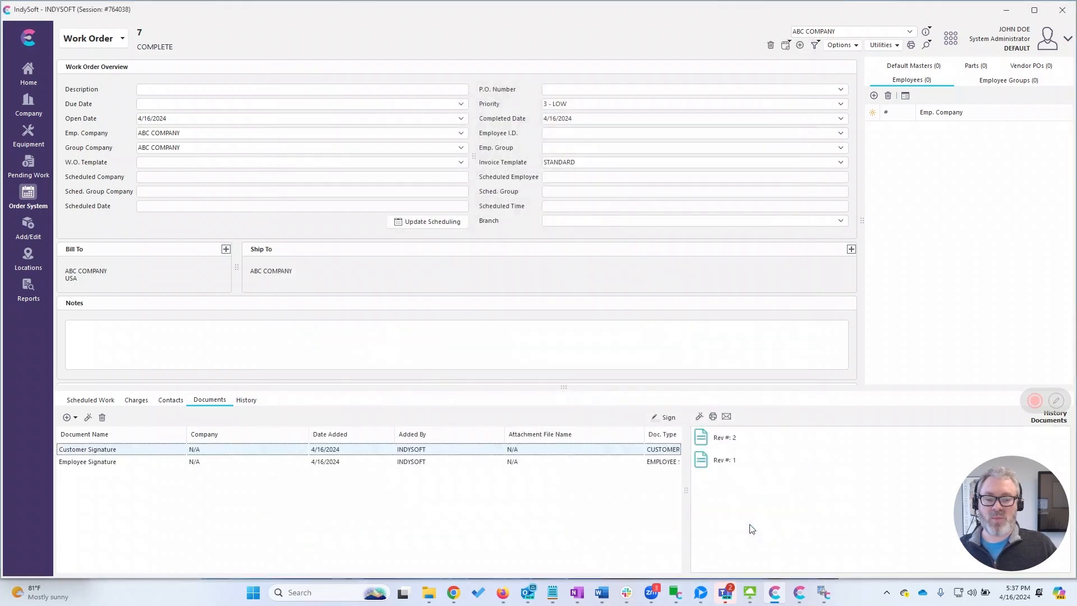
# Open the signed Rev 2 document enlarged, examine its customer and technician sign-offs, and close it.
pyautogui.doubleClick(734, 444)
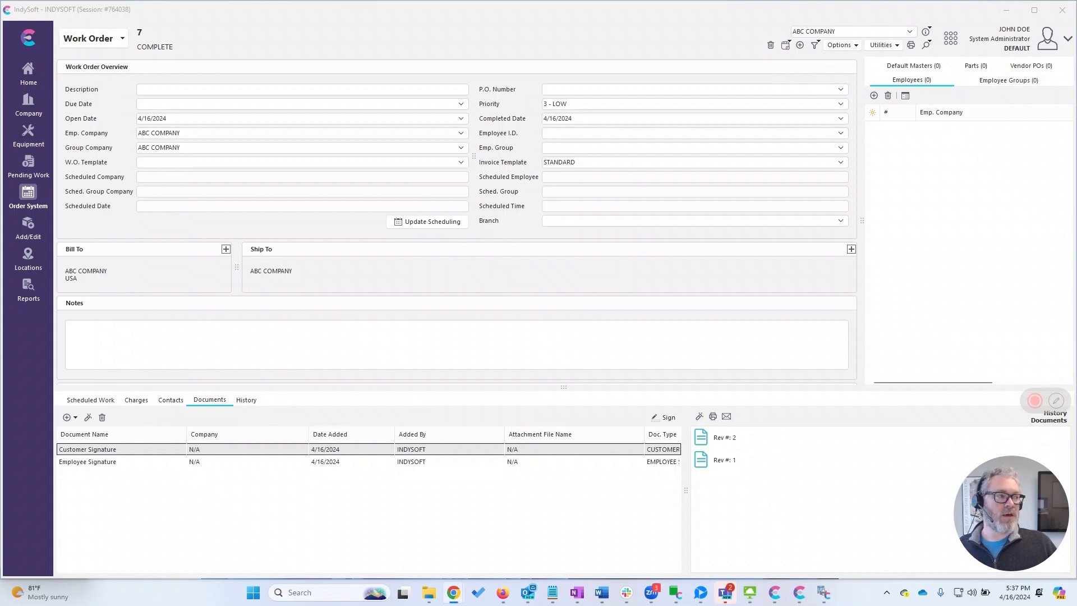
pyautogui.moveTo(1076, 144); pyautogui.dragTo(477, 154)
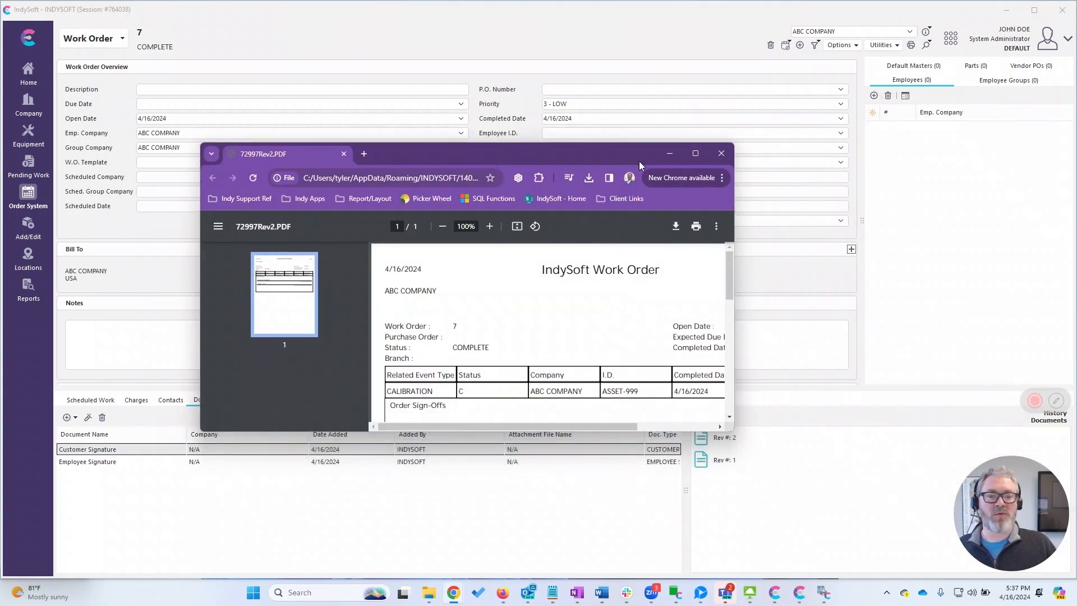
pyautogui.click(696, 155)
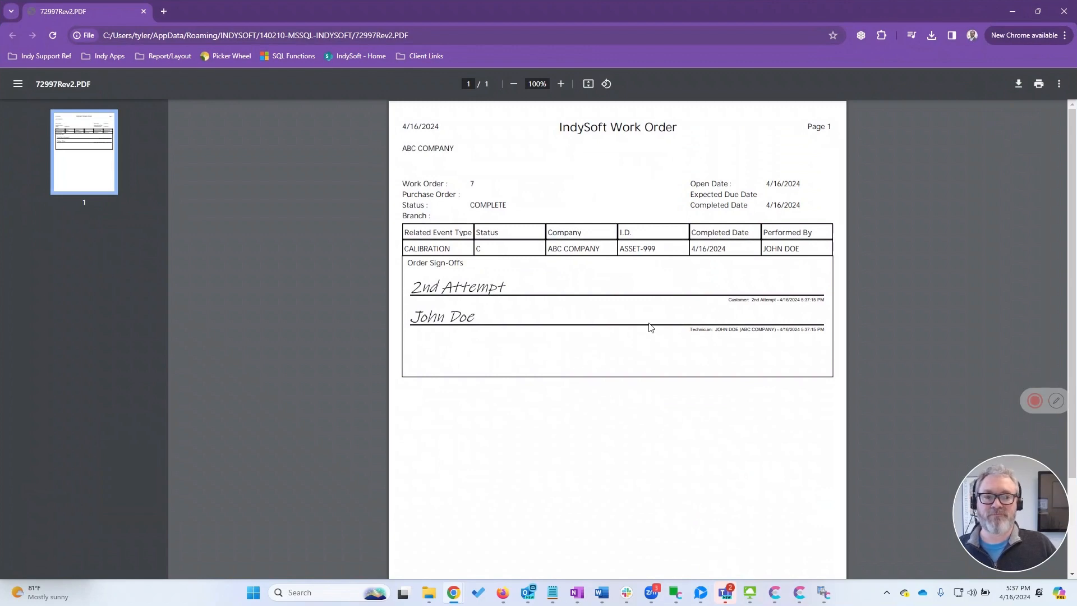
pyautogui.click(1064, 11)
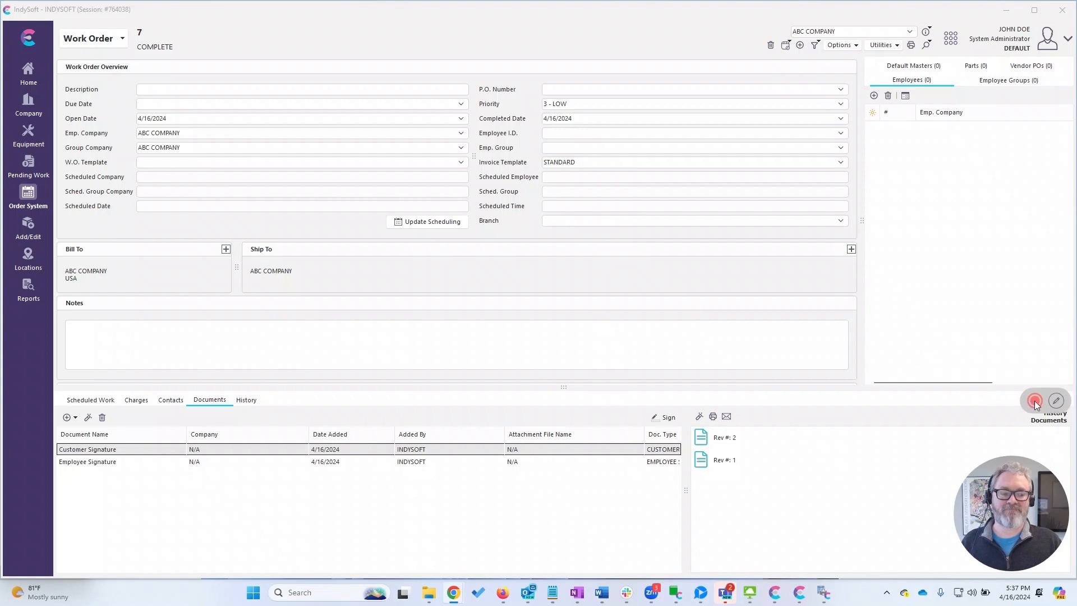
pyautogui.click(1001, 403)
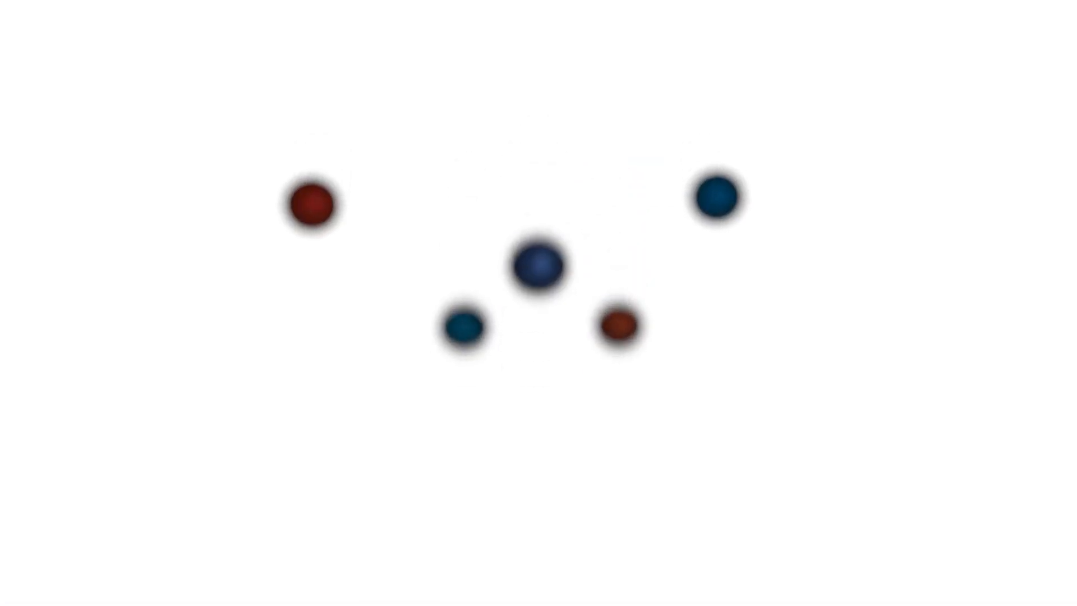